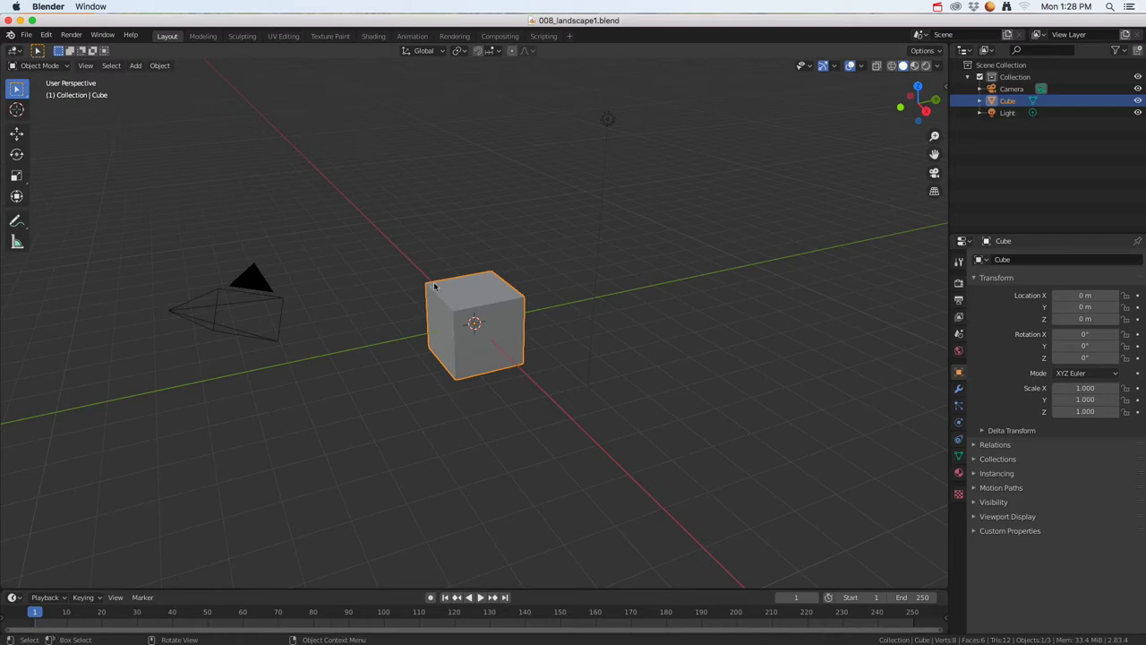
- Delete the default cube and add a mesh plane in its place
key("x")
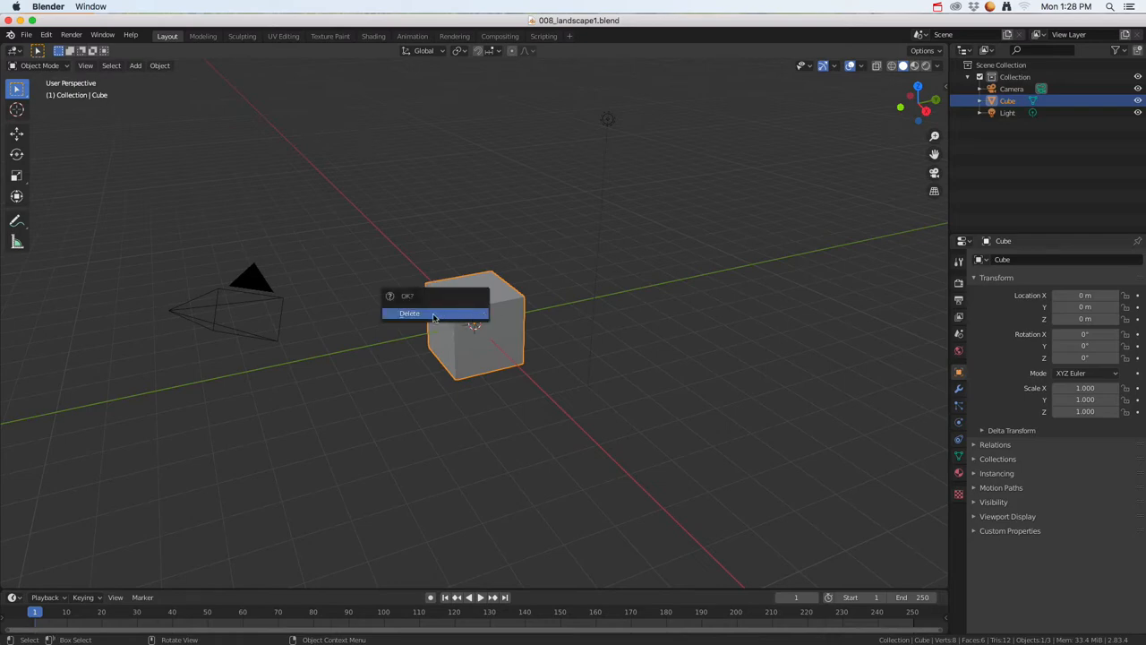
left_click(434, 314)
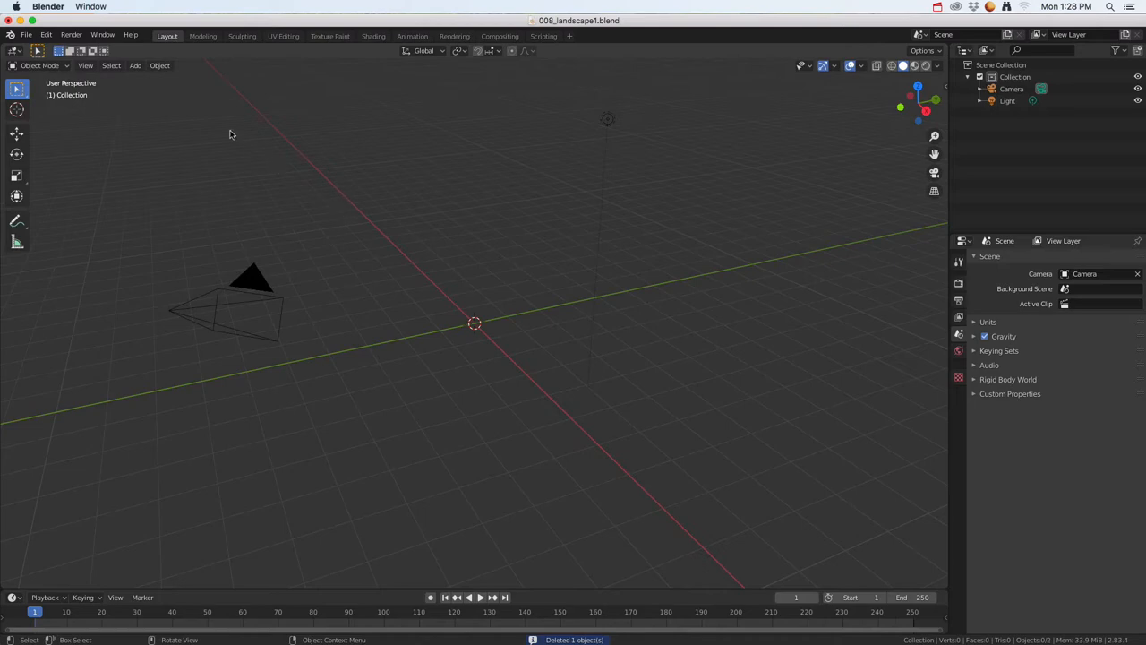
left_click(135, 65)
mouse_move(146, 85)
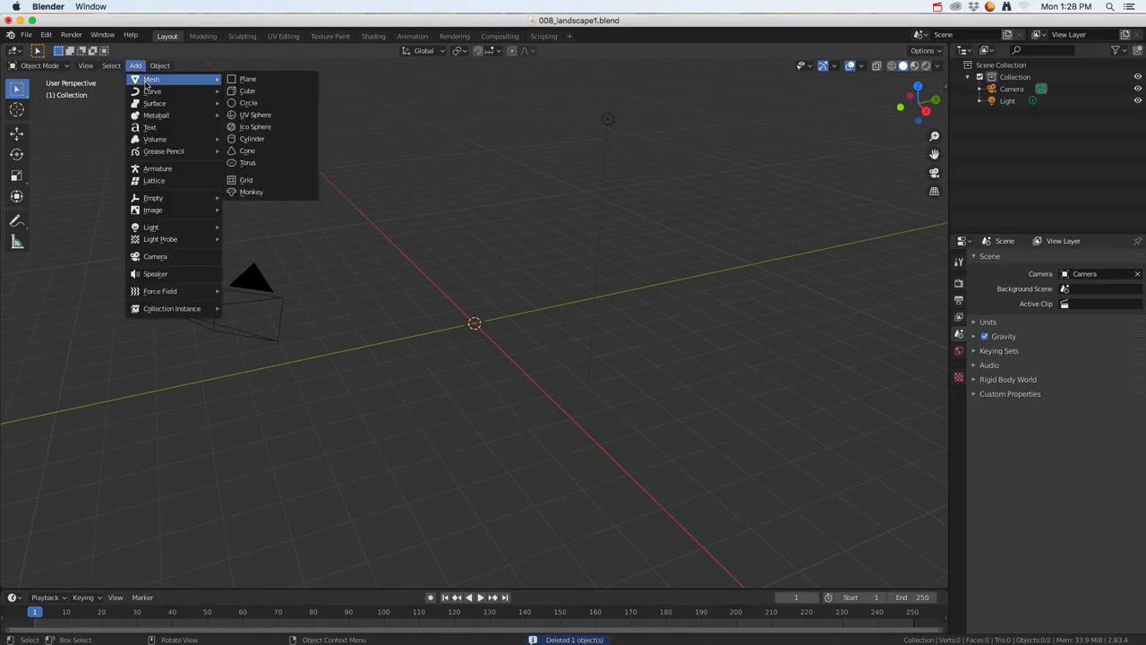
left_click(260, 83)
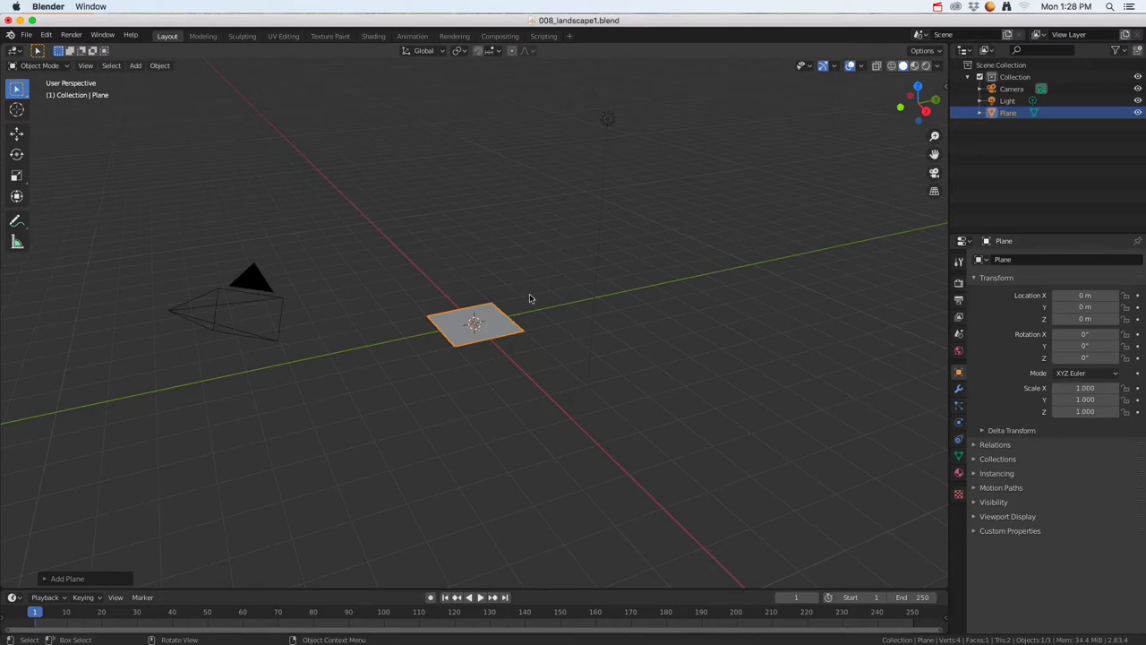
- Scale the plane uniformly by a factor of 9
type("s")
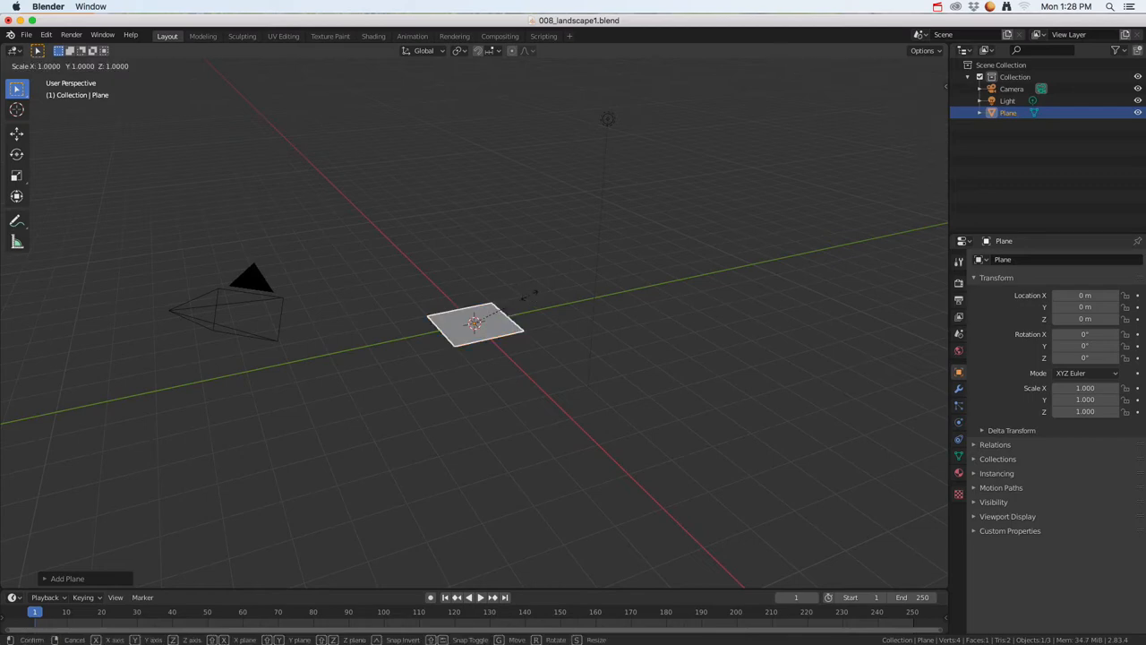
type("9")
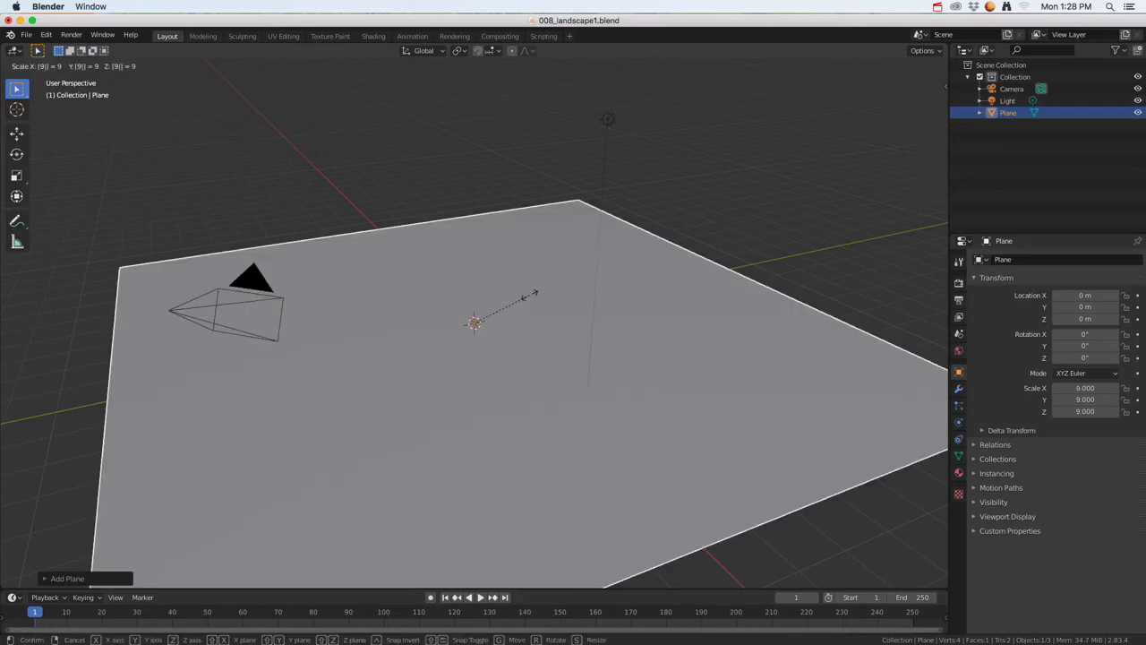
key("Return")
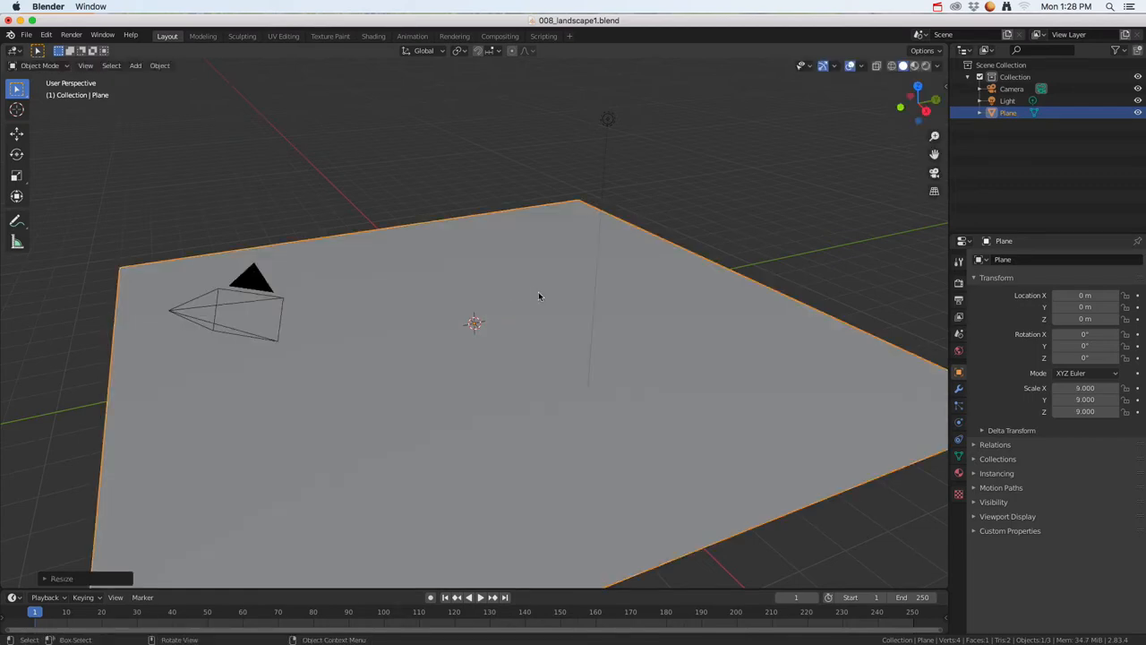
middle_click_drag(482, 355, 461, 343)
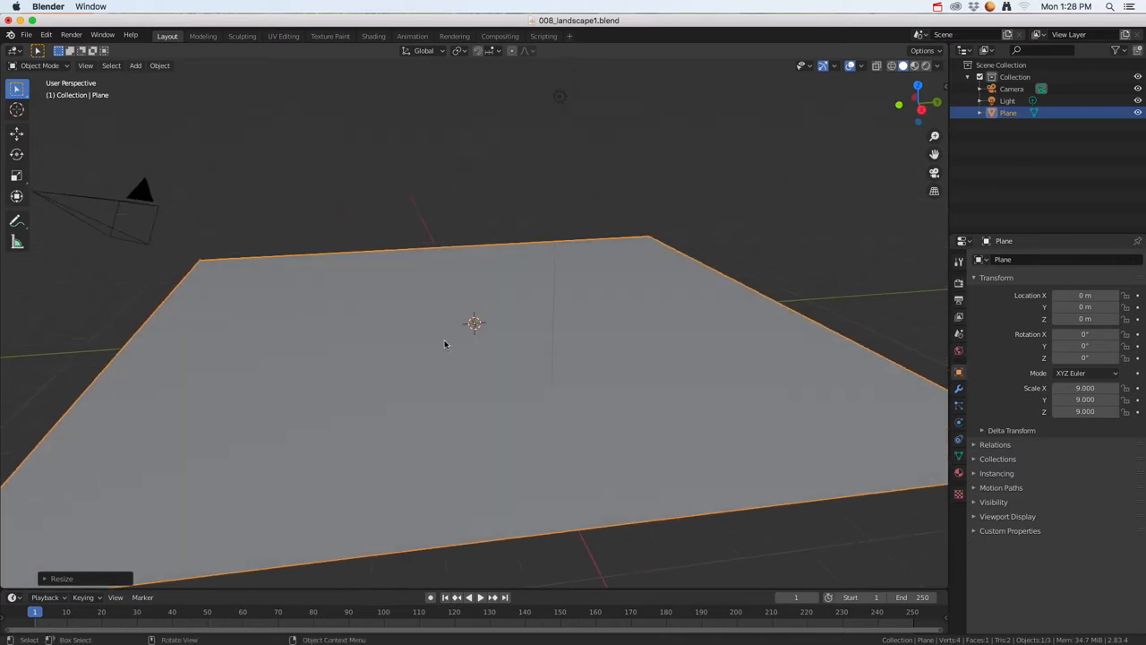
scroll(442, 342, "down", 3)
scroll(385, 317, "up", 4)
left_click(215, 242)
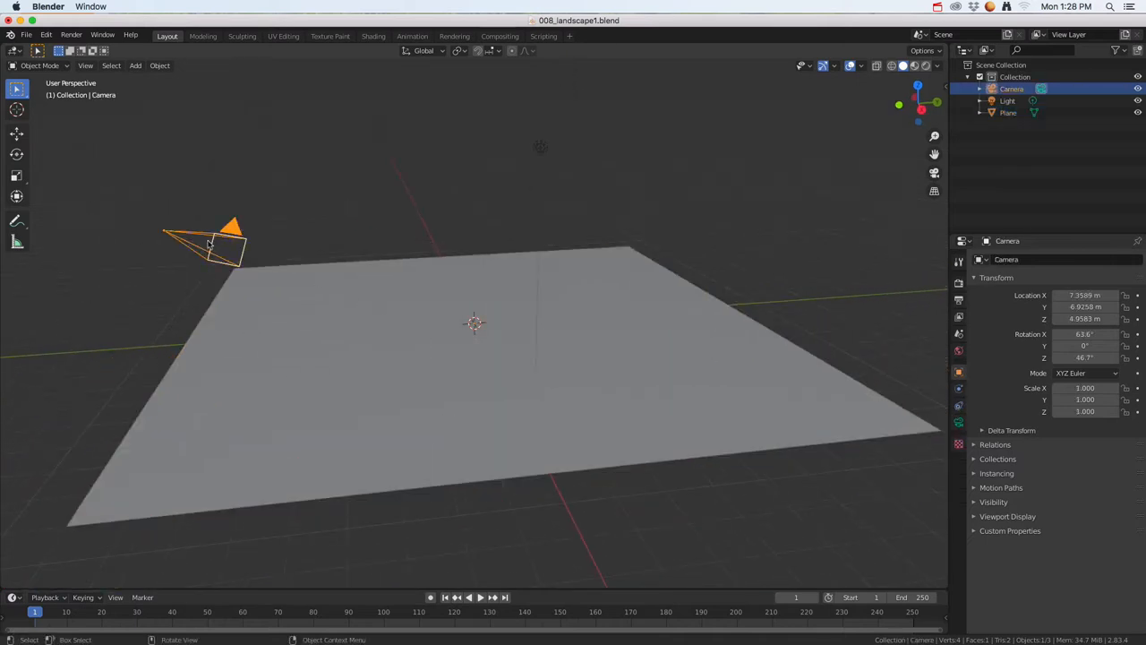
middle_click_drag(229, 272, 309, 281)
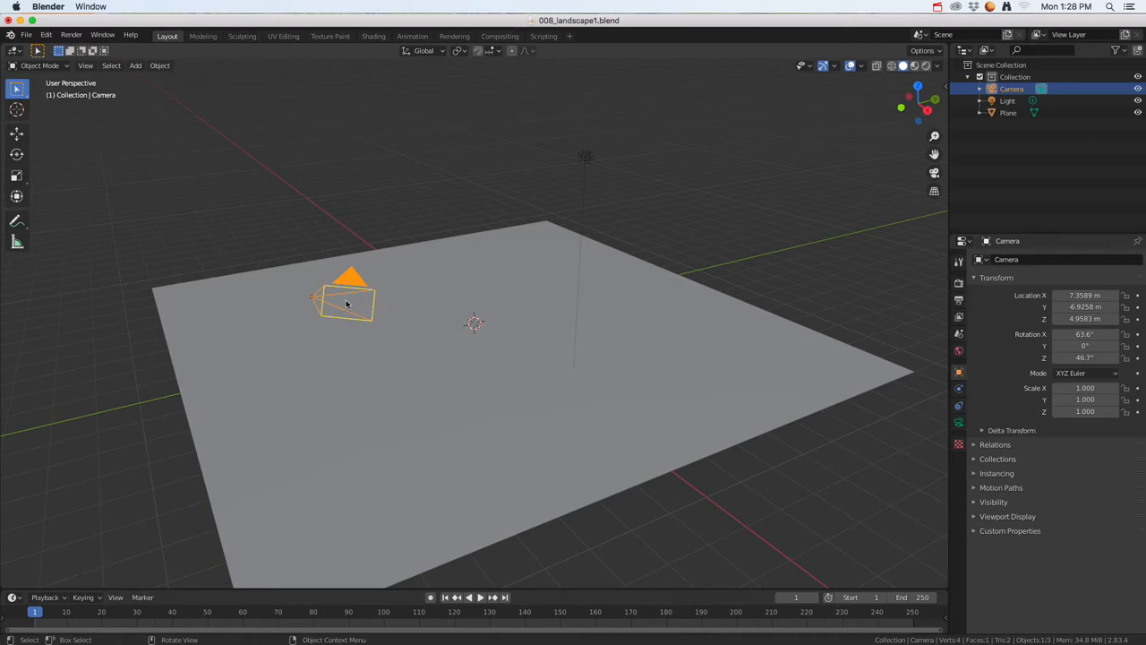
mouse_move(453, 372)
middle_mouse_down()
mouse_move(445, 353)
mouse_move(493, 361)
mouse_move(456, 364)
middle_mouse_up()
- Enter Edit Mode on the plane and subdivide it with 70 cuts
left_click(358, 336)
middle_click_drag(358, 335, 396, 340)
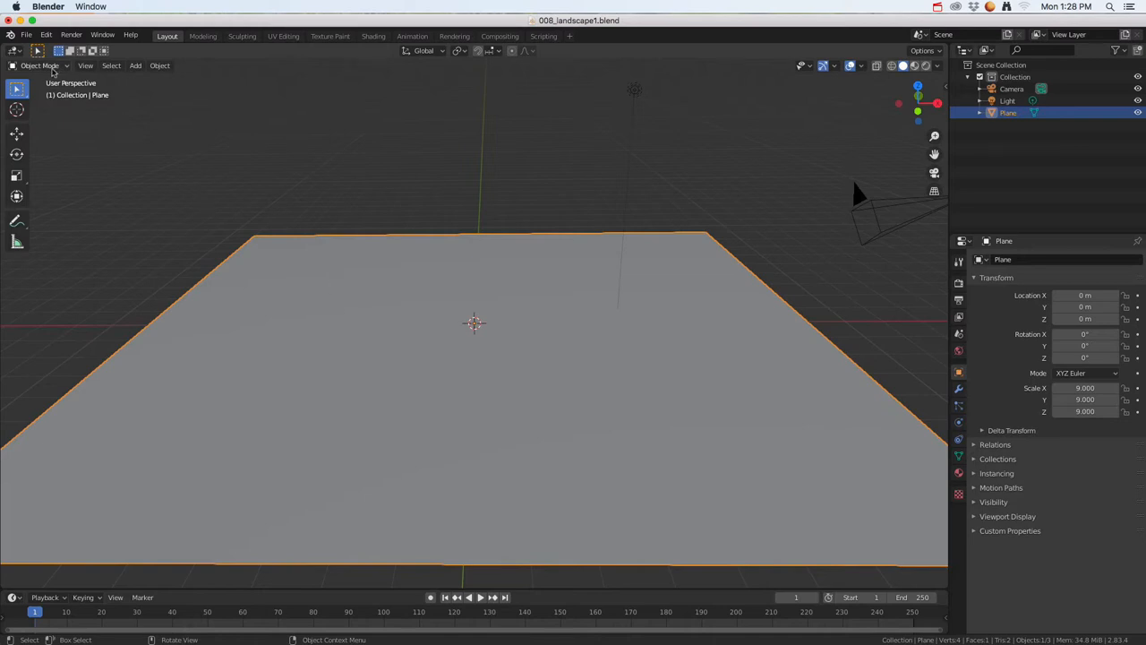
left_click(43, 66)
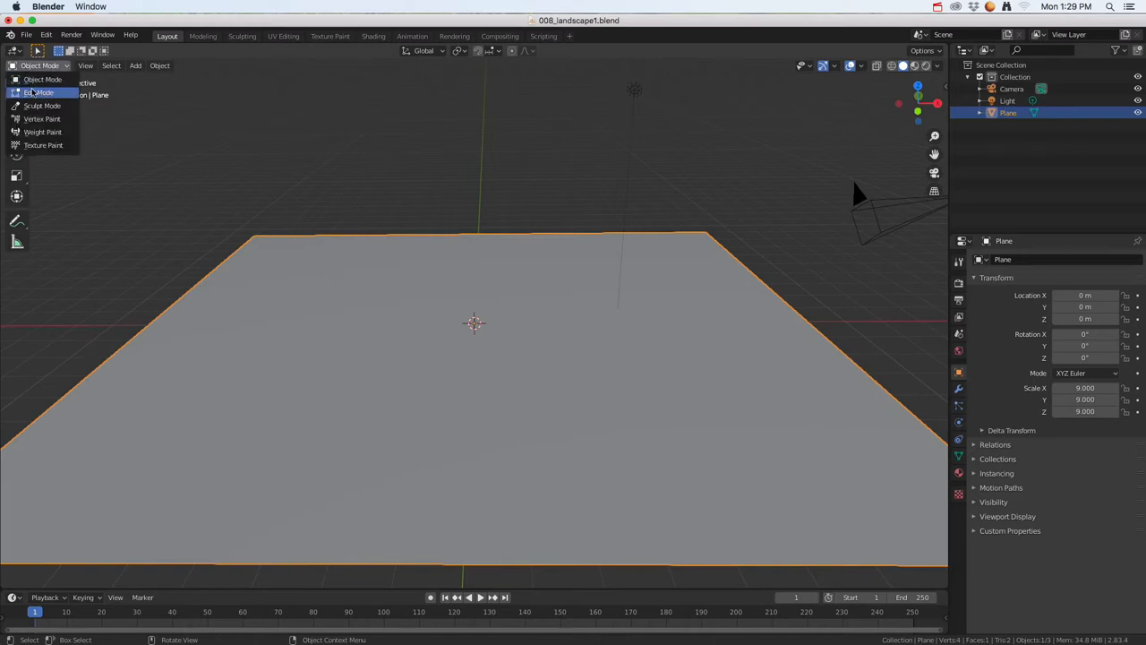
left_click(34, 93)
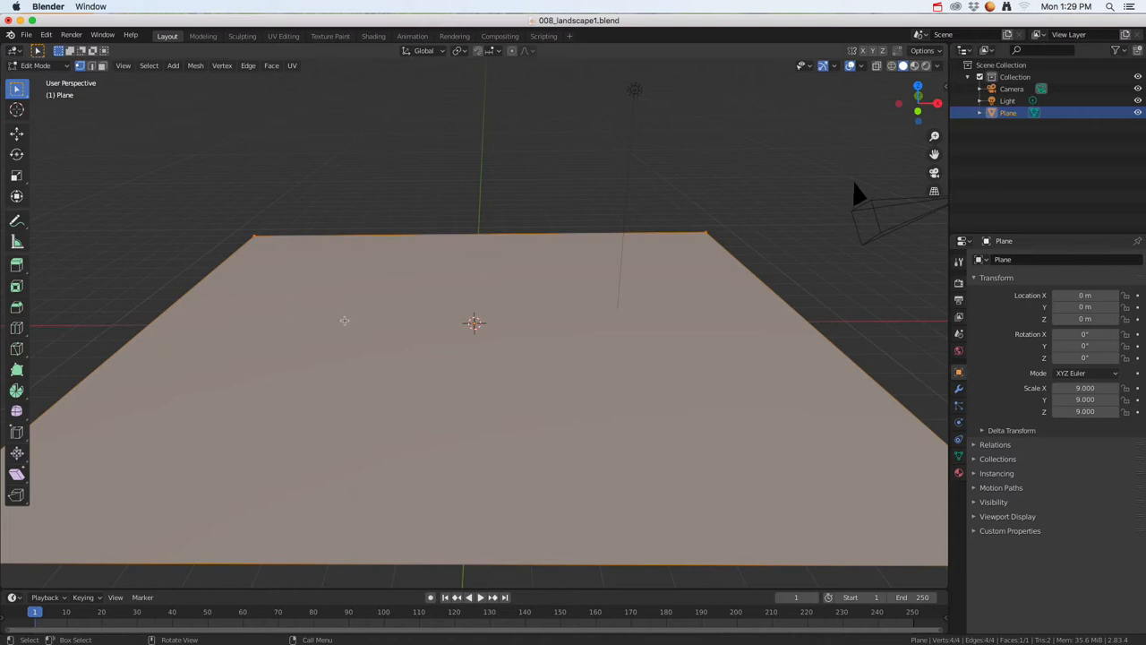
right_click(337, 312)
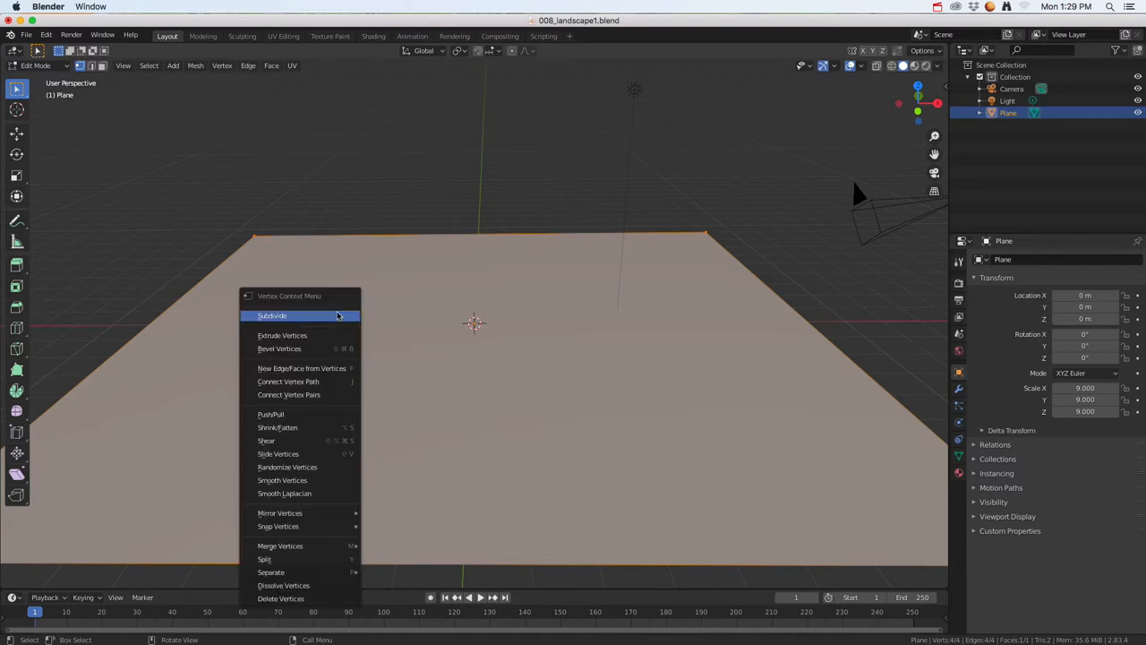
left_click(324, 316)
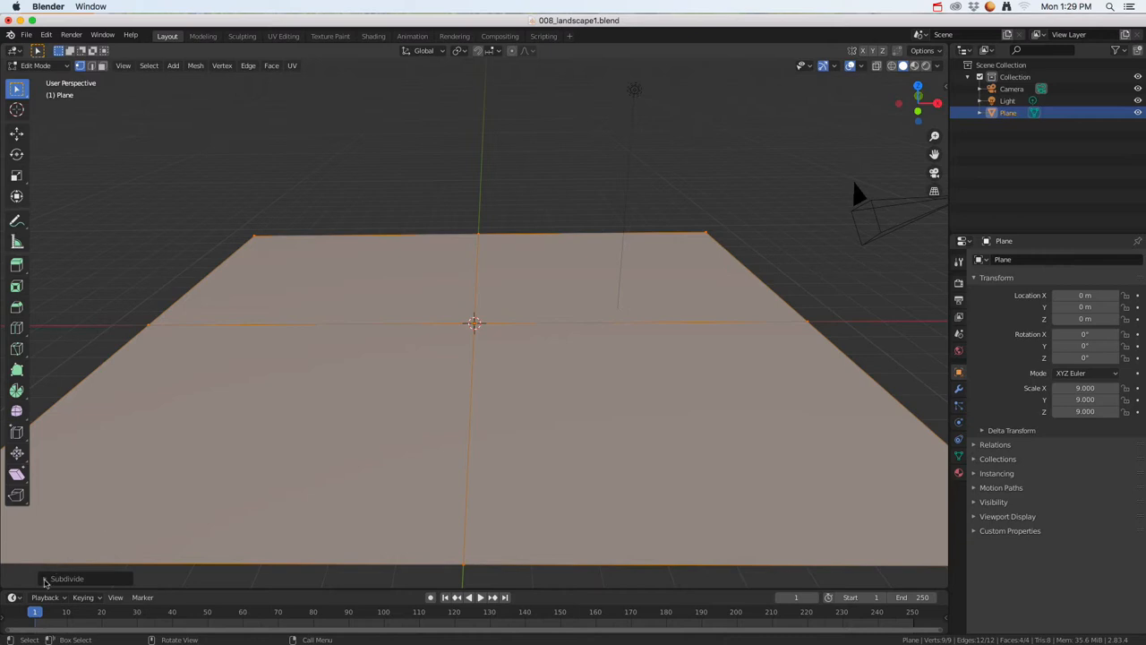
left_click(48, 580)
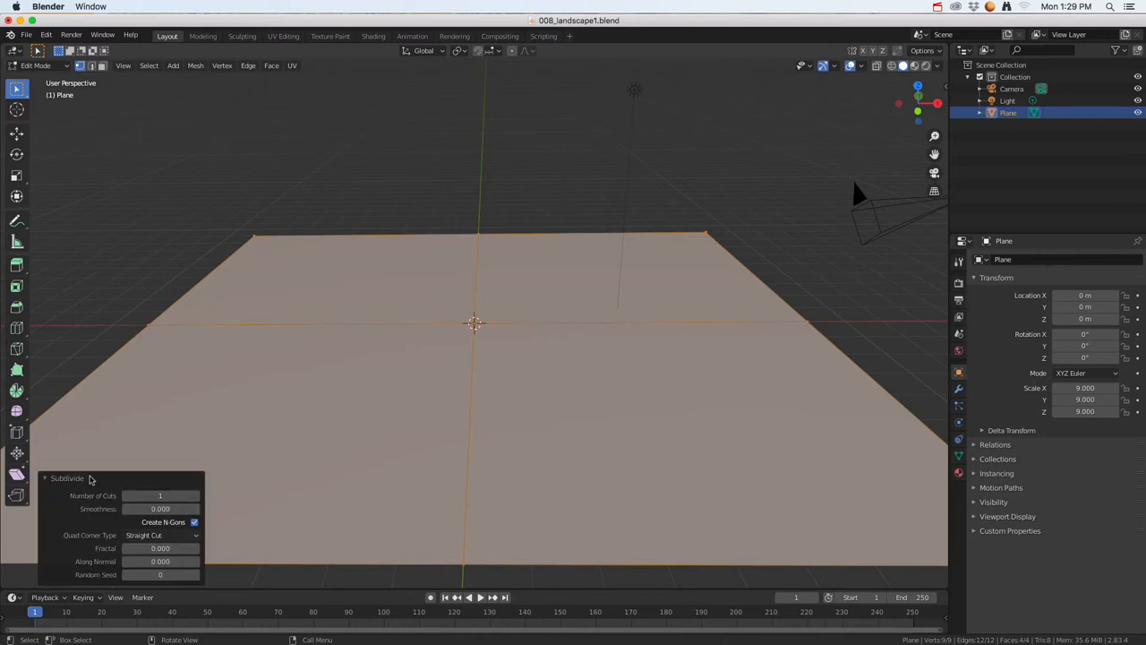
left_click(160, 495)
type("70")
key("Return")
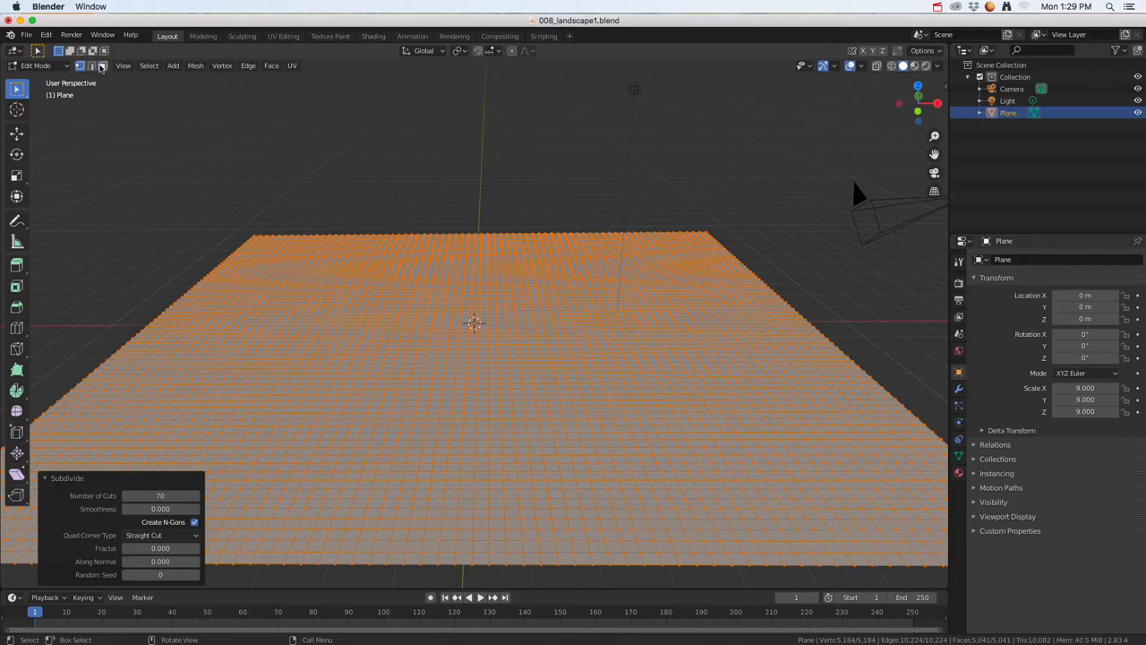
- Switch to face selection mode and deselect the whole mesh
left_click(101, 67)
key("alt+a")
middle_click_drag(396, 330, 477, 330)
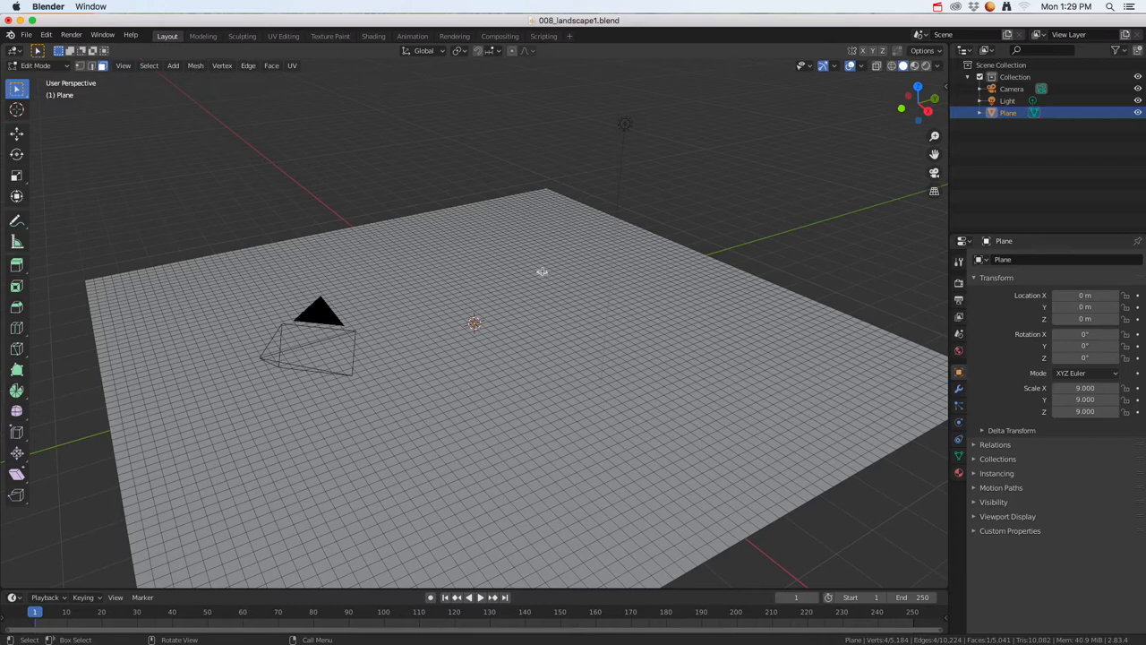
middle_click_drag(547, 315, 544, 386)
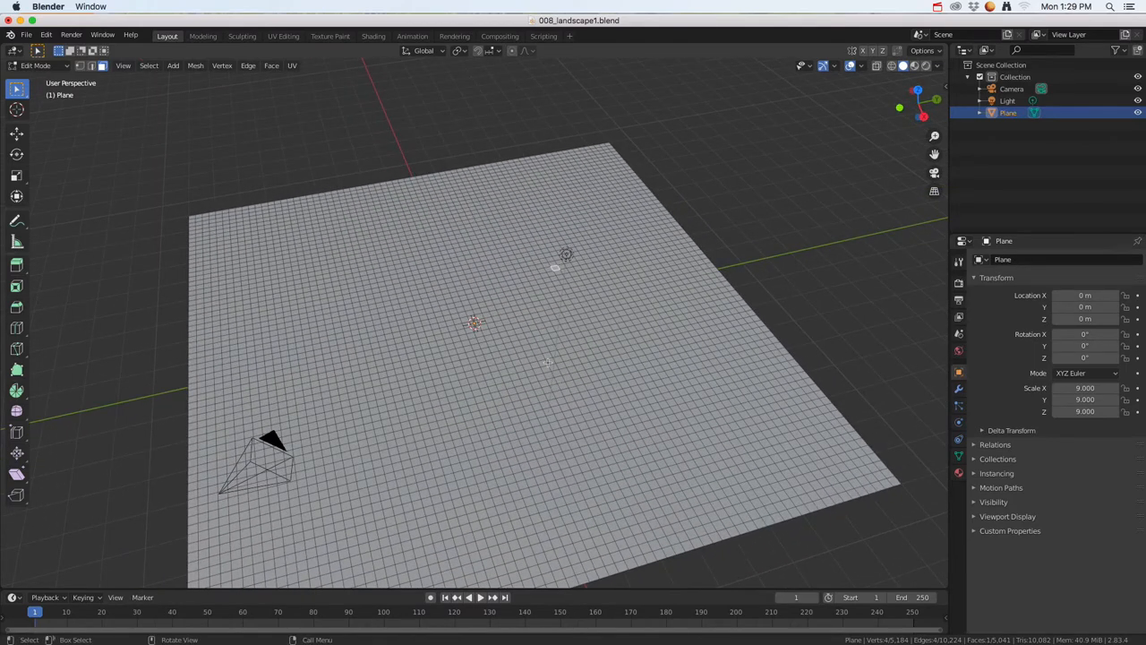
left_click(297, 247)
left_click(355, 242, "shift")
left_click(326, 276, "shift")
left_click(334, 313, "shift")
left_click(381, 284, "shift")
left_click(373, 164)
- Circle-select a winding band of faces across the plane that widens into a broad patch near its lower end
middle_click_drag(486, 388, 473, 339, "shift")
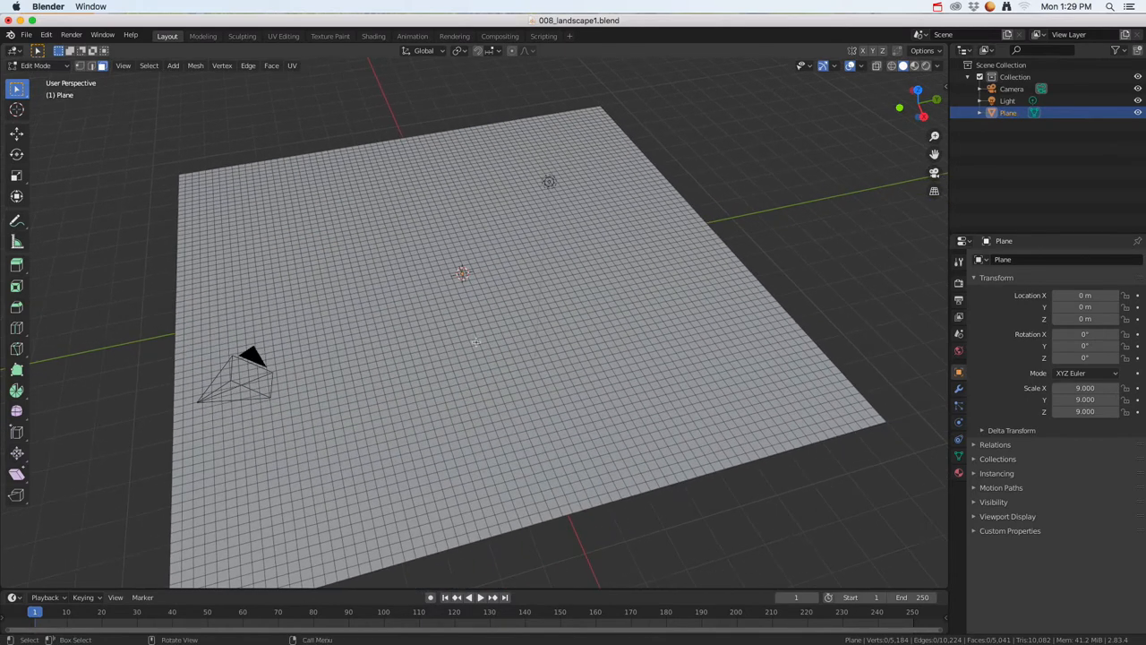
scroll(472, 340, "up", 1)
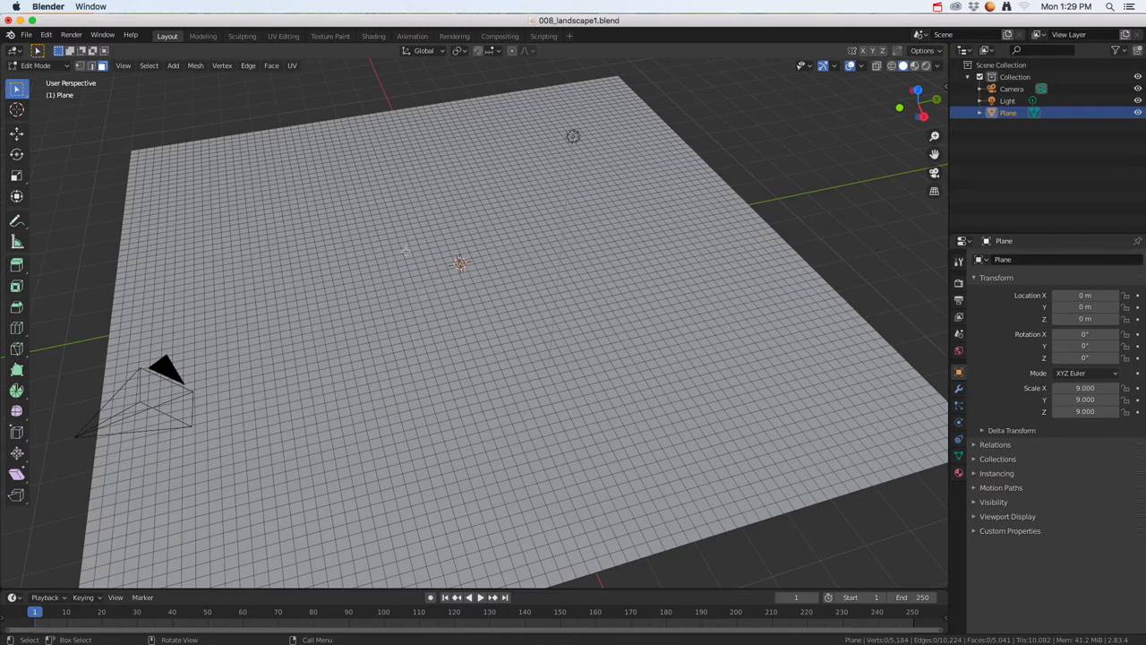
key("c")
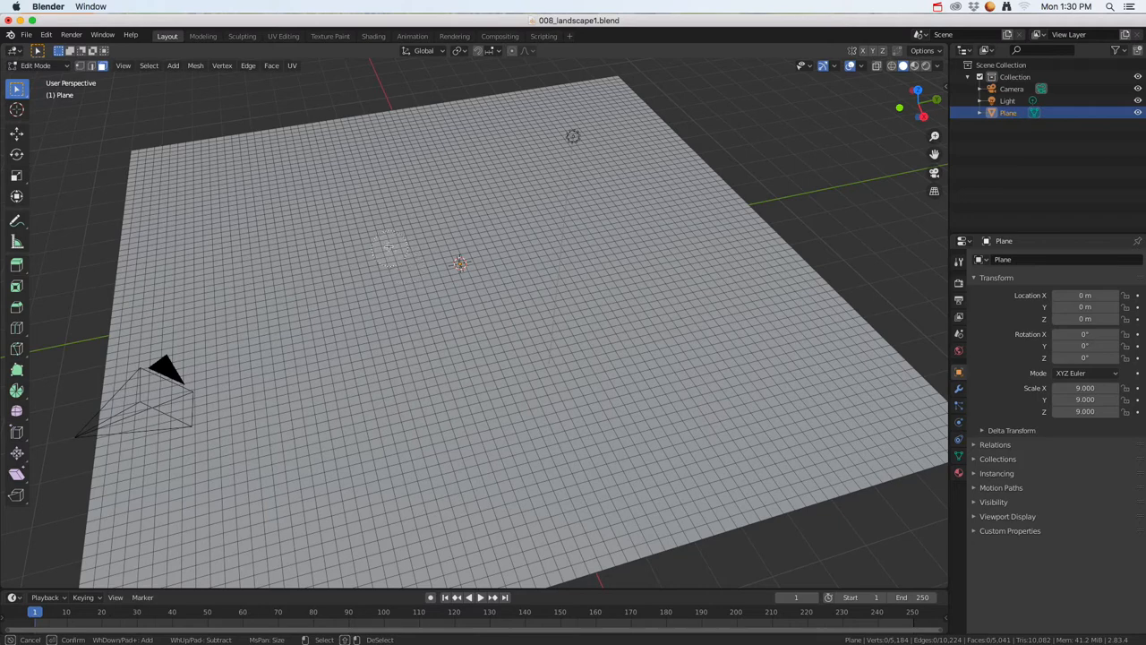
mouse_move(225, 217)
left_mouse_down()
mouse_move(305, 224)
mouse_move(371, 255)
mouse_move(460, 258)
mouse_move(663, 331)
mouse_move(694, 430)
mouse_move(707, 398)
mouse_move(635, 362)
mouse_move(586, 434)
mouse_move(412, 504)
mouse_move(421, 497)
left_mouse_up()
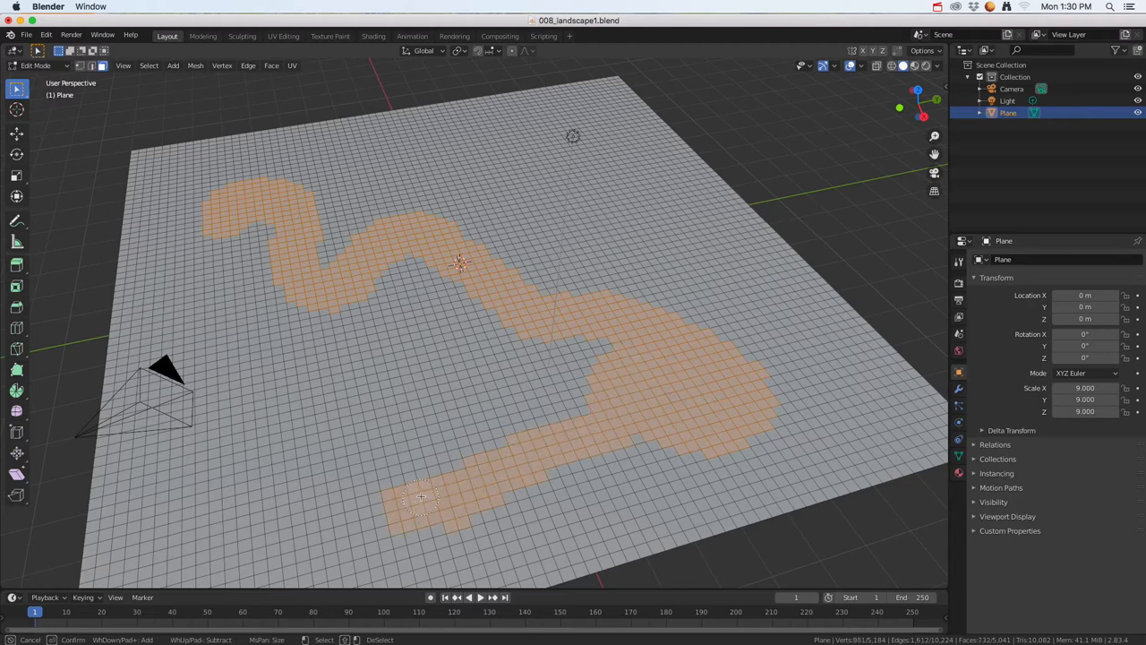
mouse_move(421, 497)
middle_mouse_down()
mouse_move(394, 484)
mouse_move(394, 497)
mouse_move(465, 506)
middle_mouse_up()
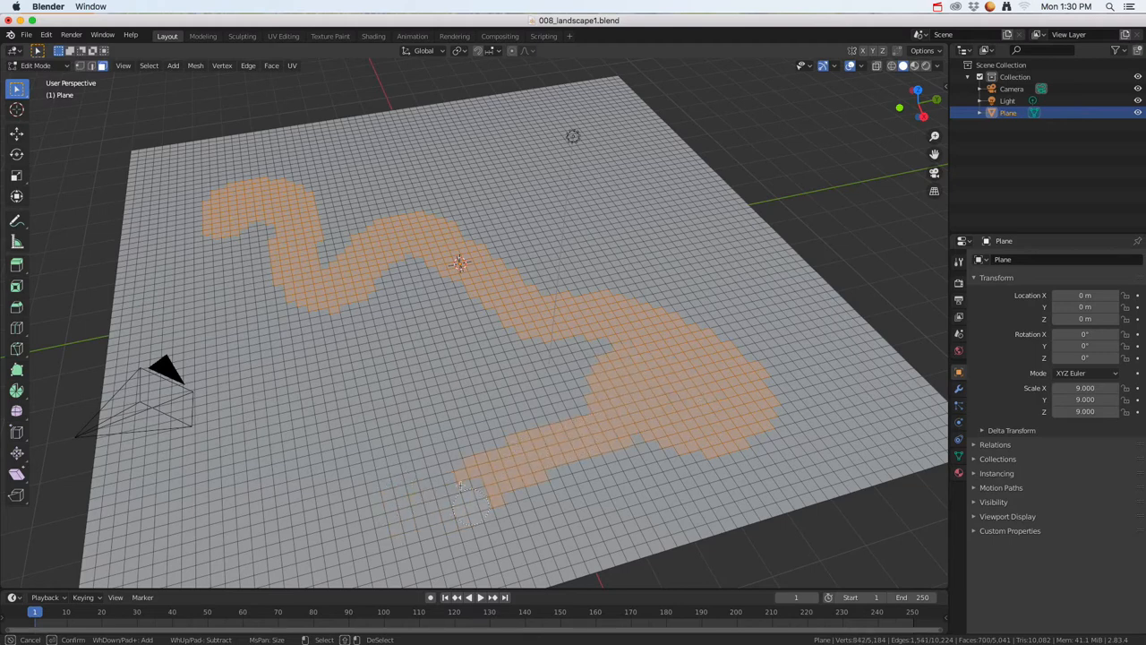
mouse_move(502, 471)
left_mouse_down()
mouse_move(394, 524)
mouse_move(391, 508)
left_mouse_up()
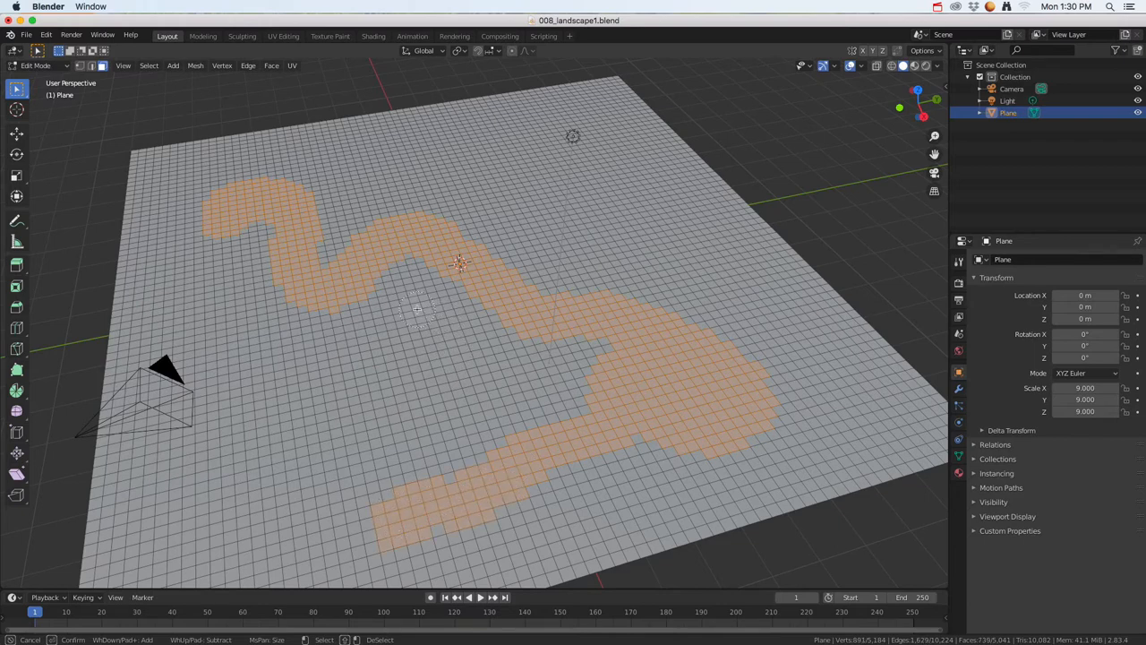
key("Escape")
middle_click_drag(441, 349, 404, 328)
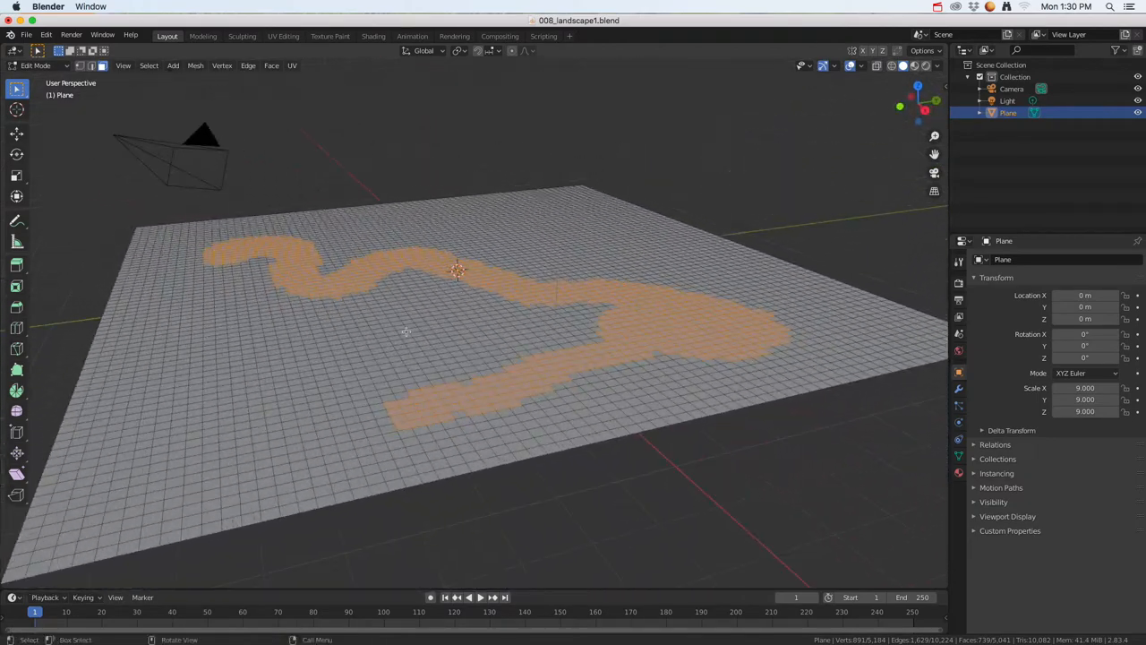
key("alt+a")
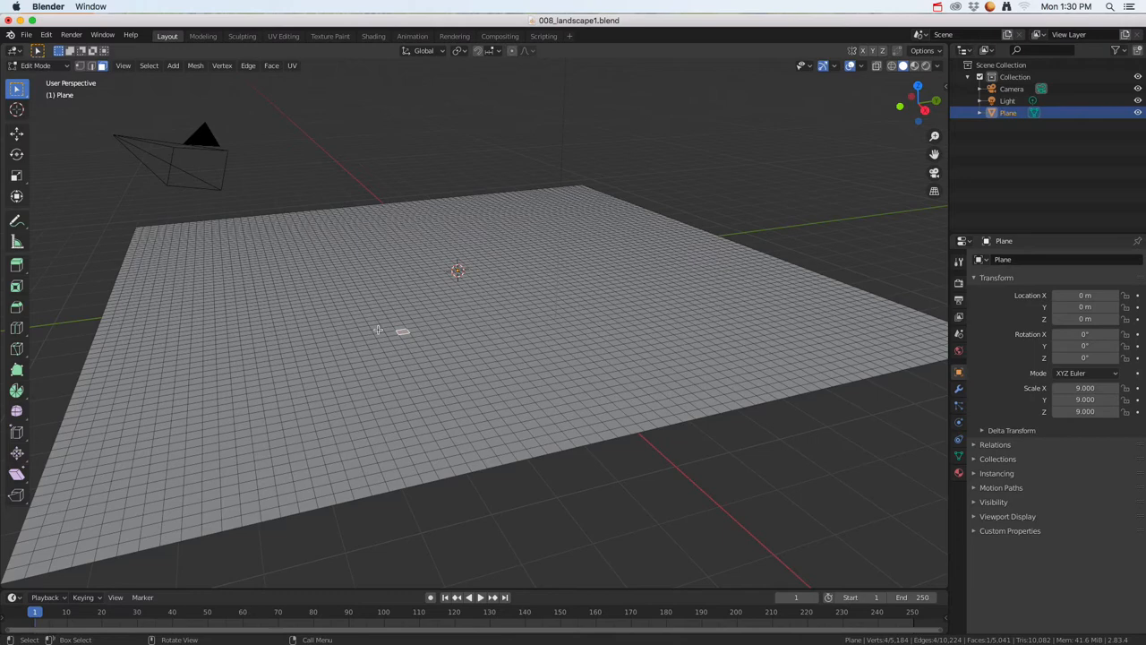
key("ctrl+z")
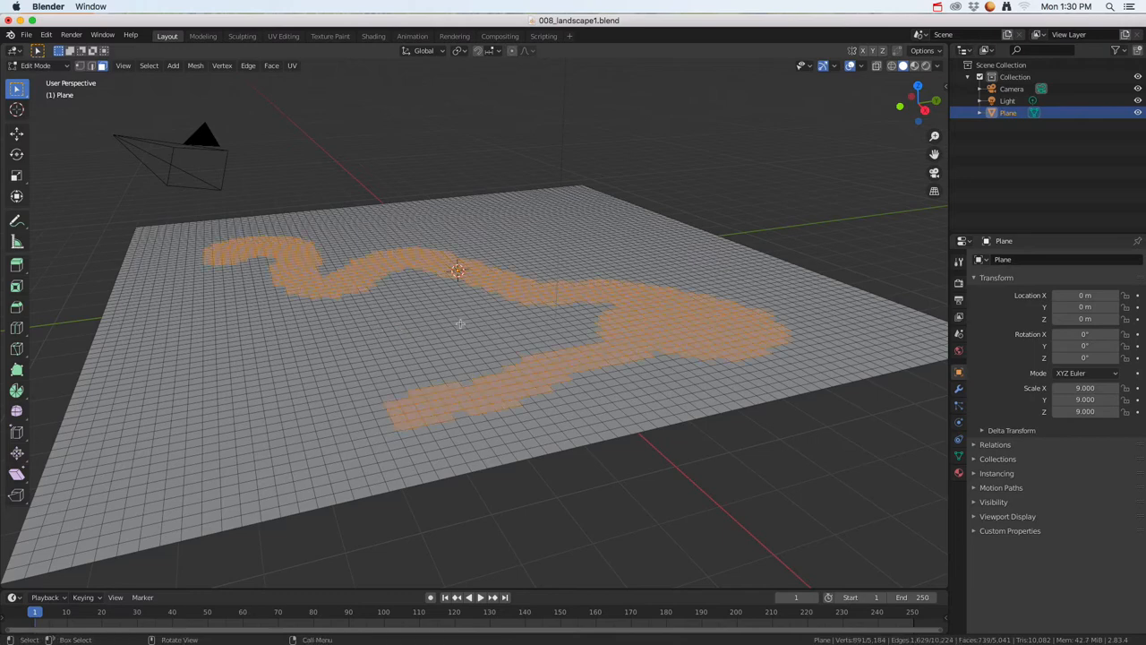
- Raise the selected winding band of faces slightly along Z with the Move tool and drop that selection
middle_click_drag(460, 324, 327, 291)
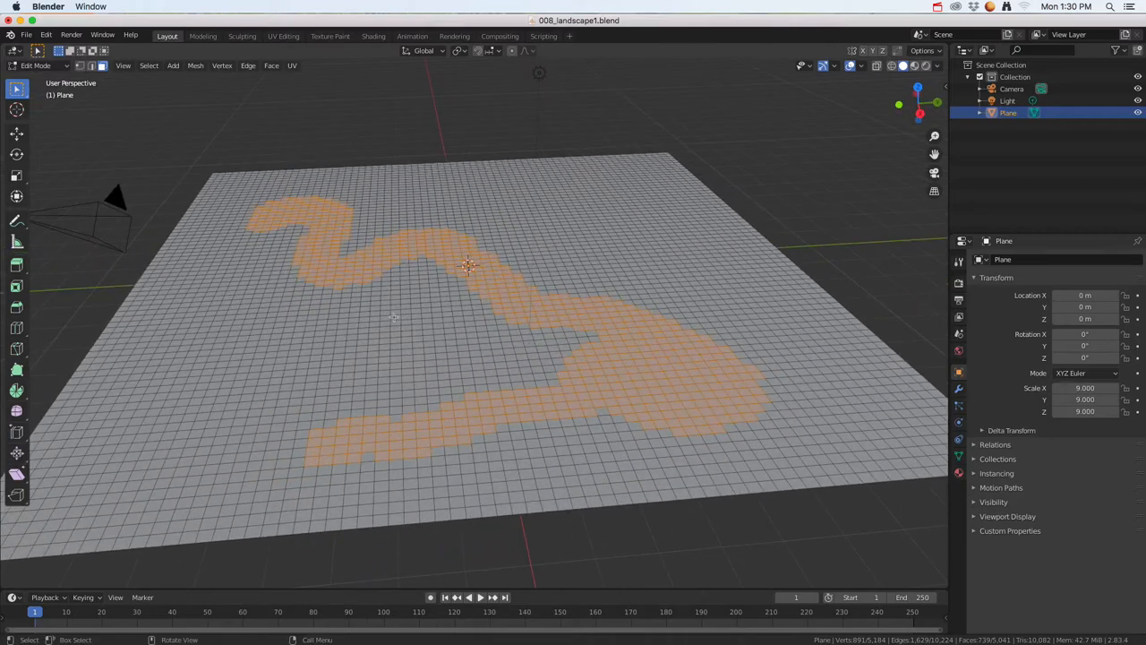
left_click(17, 134)
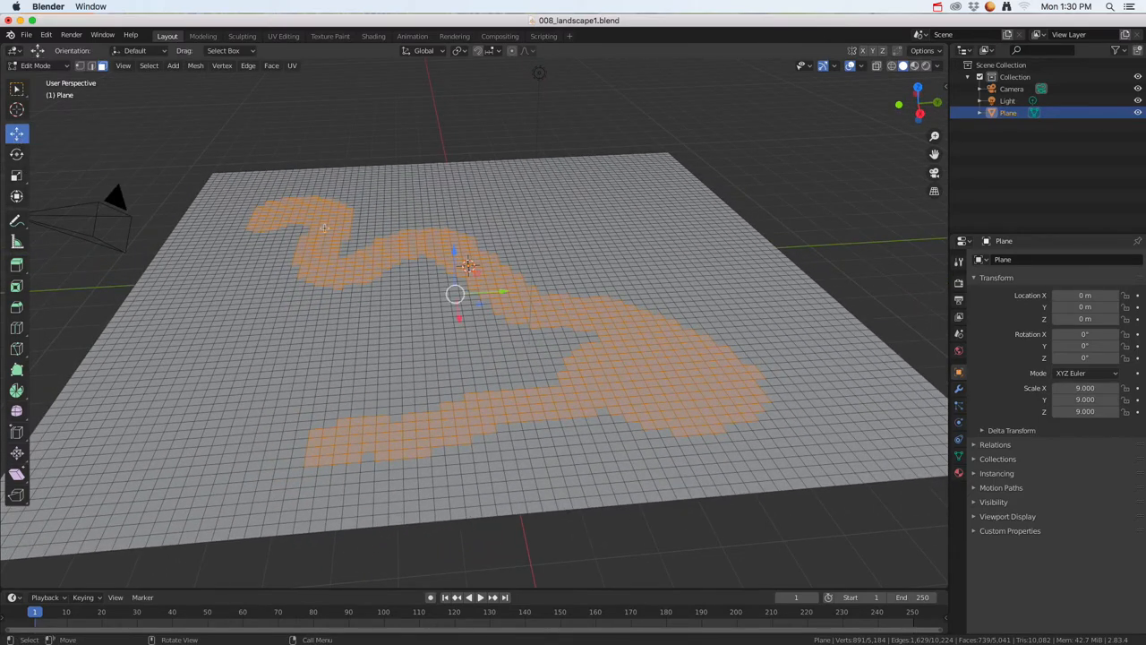
left_click_drag(455, 250, 453, 235)
middle_click_drag(394, 271, 482, 295)
left_click(459, 308)
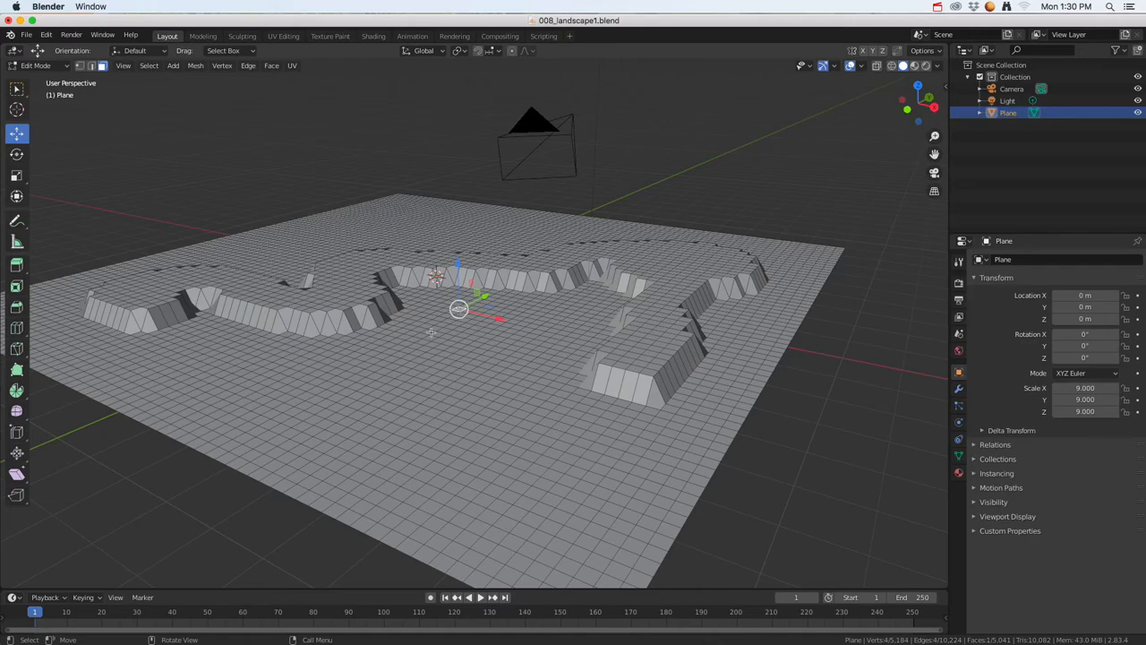
left_click(430, 333)
middle_click_drag(431, 333, 417, 370)
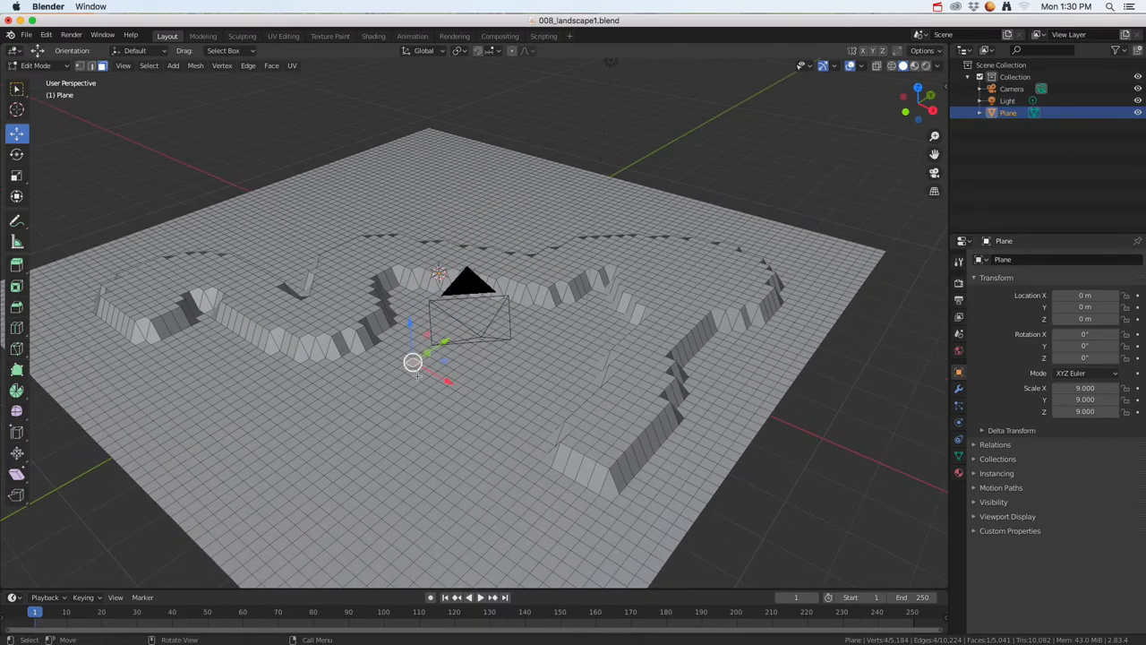
- Circle-select a broad patch of faces on each side of the winding band and raise both about 1.12 m along Z
middle_click_drag(647, 394, 559, 434)
middle_click_drag(478, 406, 513, 423, "shift")
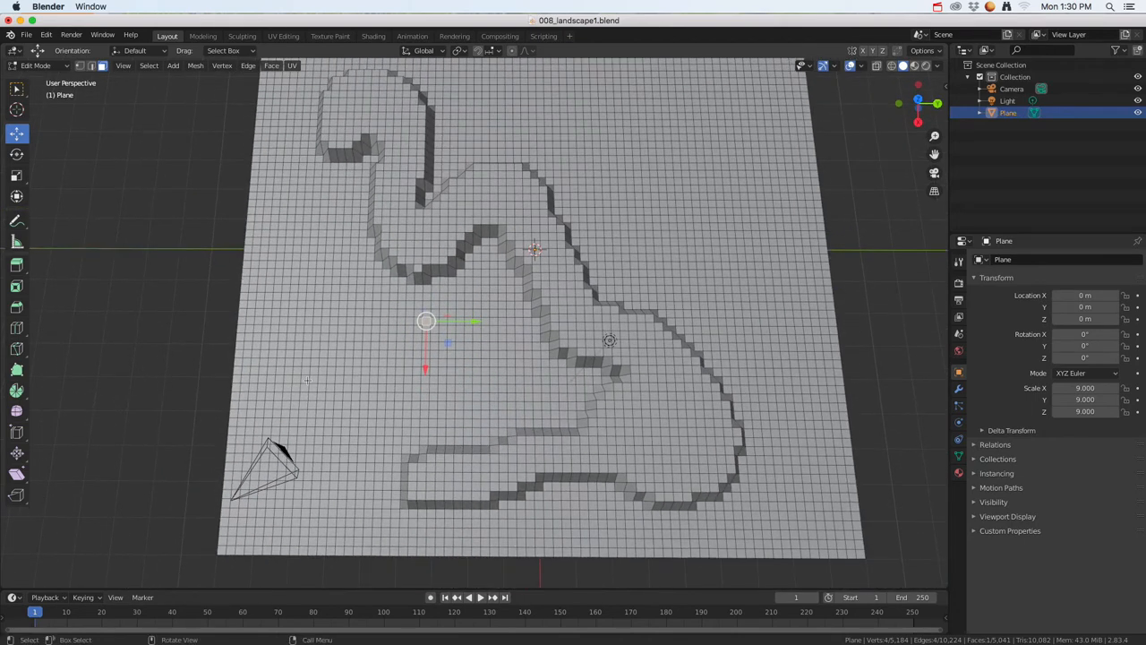
key("c")
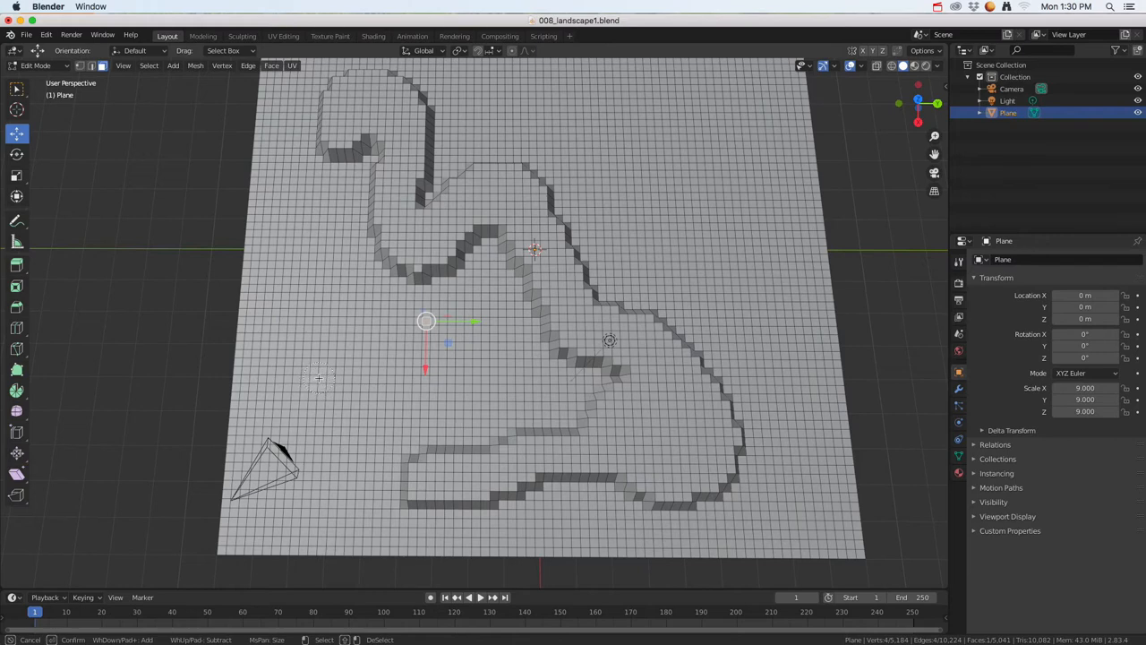
mouse_move(312, 325)
left_mouse_down()
mouse_move(301, 329)
mouse_move(430, 375)
mouse_move(293, 412)
left_mouse_up()
mouse_move(654, 175)
left_mouse_down()
mouse_move(712, 214)
mouse_move(750, 179)
mouse_move(656, 134)
mouse_move(757, 124)
mouse_move(646, 100)
mouse_move(726, 107)
mouse_move(524, 111)
mouse_move(616, 110)
mouse_move(695, 182)
left_mouse_up()
key("Escape")
middle_click_drag(656, 287, 592, 205)
left_click_drag(522, 170, 525, 143)
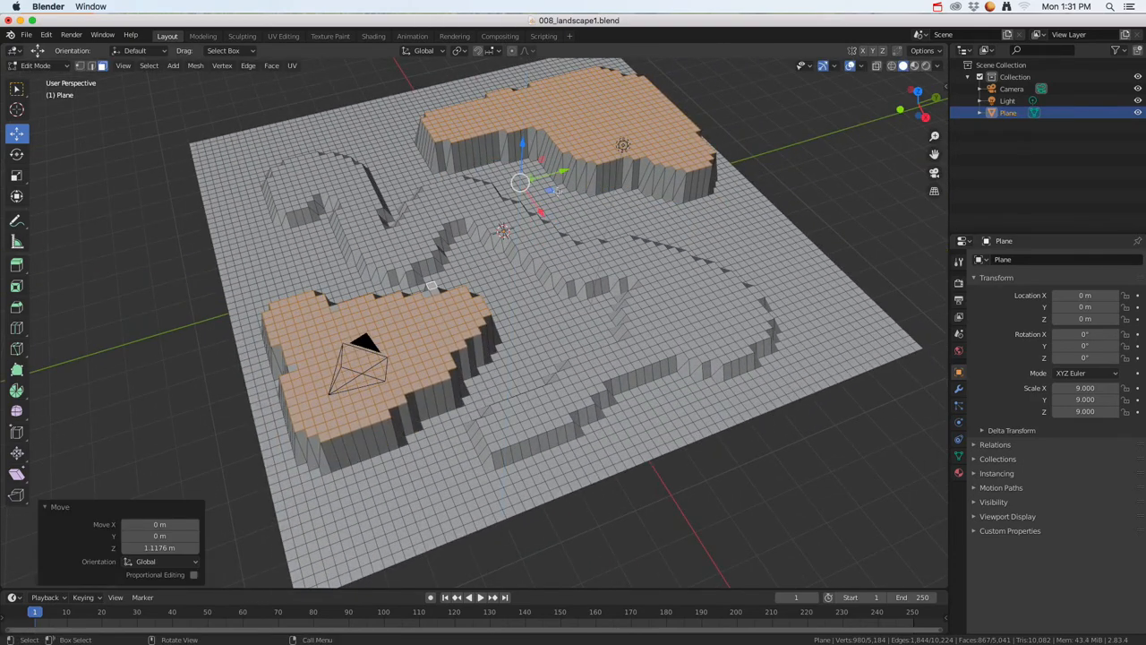
- Replace the selection with three smaller circle-selected patches: one on each of the two high plateaus and one on the winding band's broad end
left_click(561, 196)
middle_click_drag(617, 191, 393, 369)
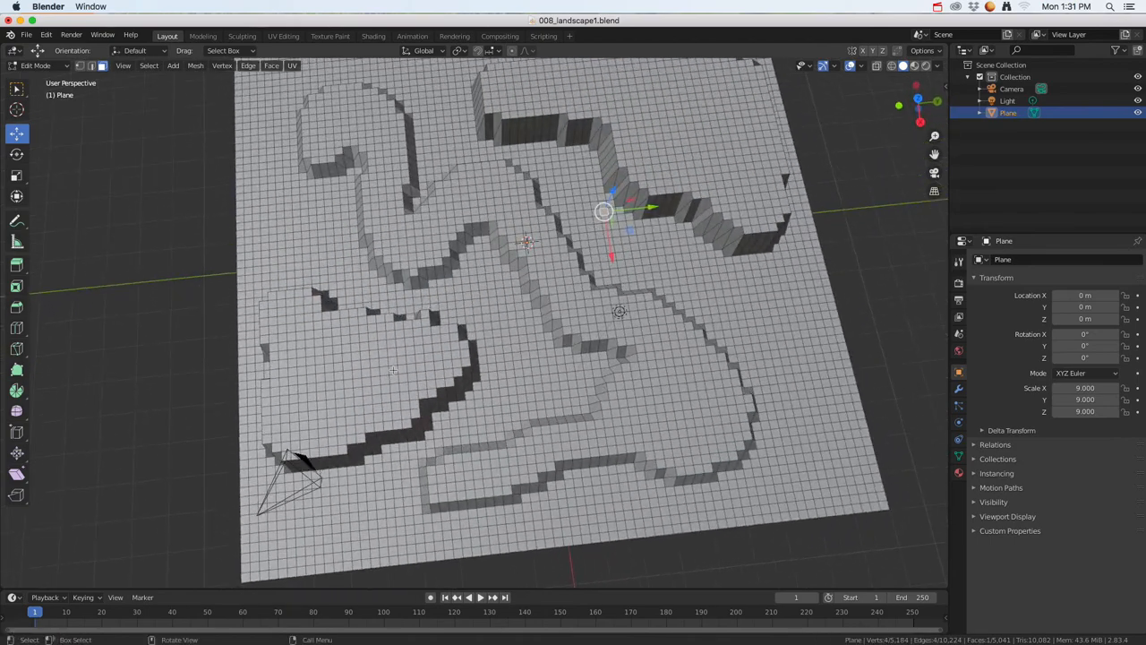
key("c")
left_click_drag(407, 367, 363, 367)
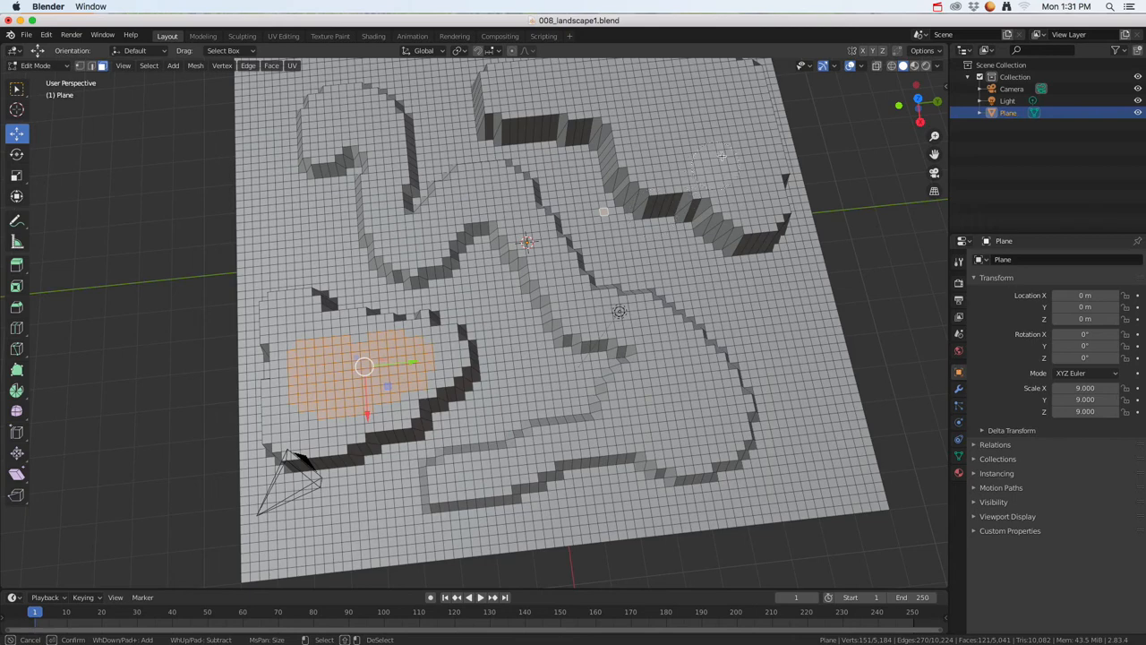
mouse_move(725, 157)
left_mouse_down()
mouse_move(690, 128)
mouse_move(671, 89)
mouse_move(713, 112)
mouse_move(739, 107)
left_mouse_up()
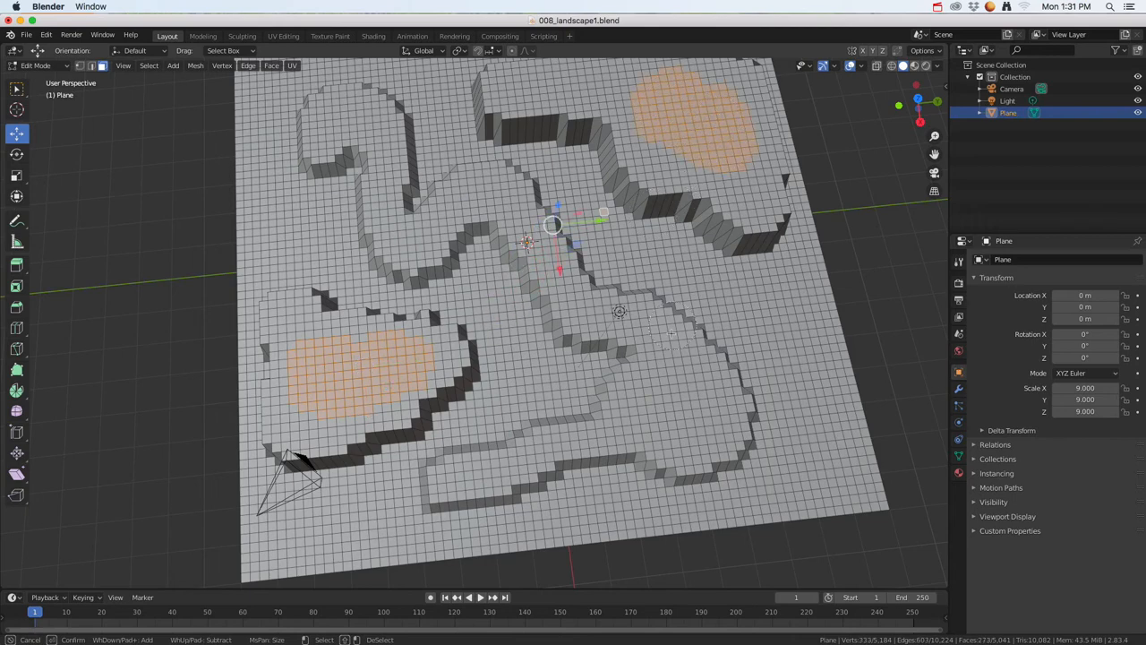
left_click_drag(680, 388, 672, 397)
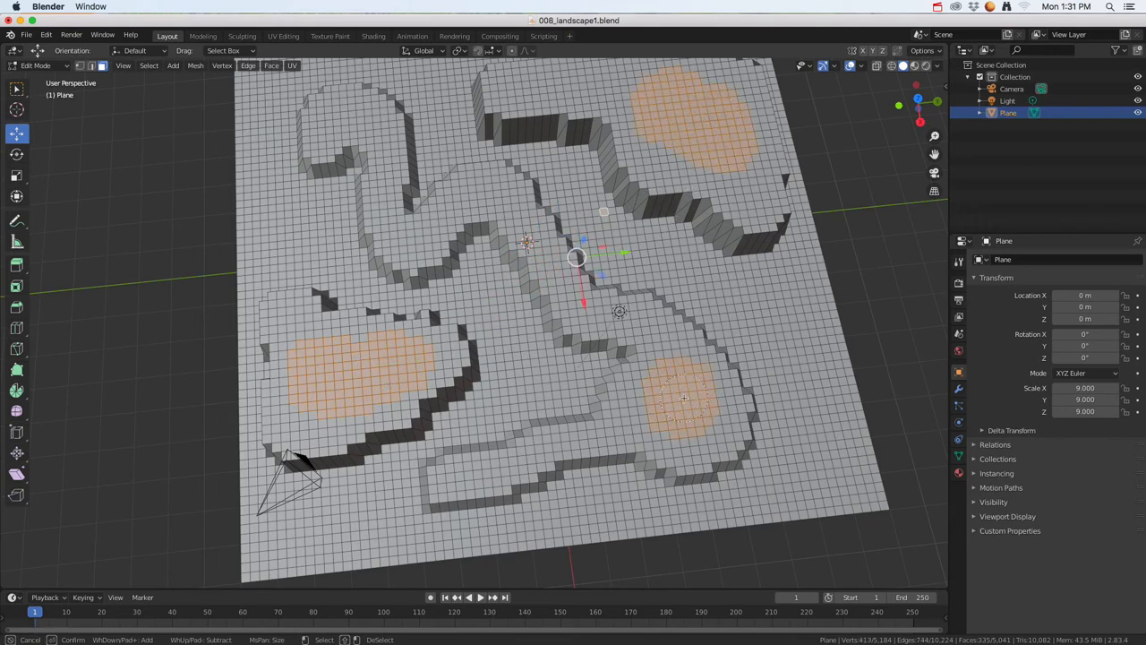
key("Escape")
- Raise the three selected face patches about 1.03 m along Z and return to Object Mode
middle_click_drag(613, 343, 588, 213)
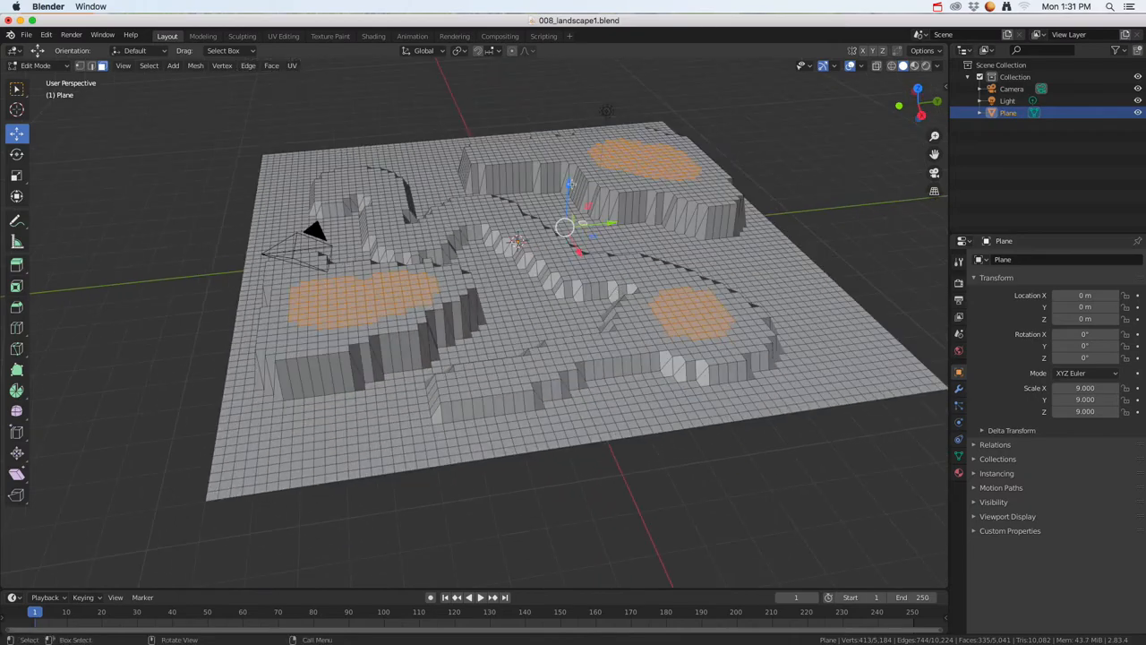
key("e")
left_click(570, 150)
middle_click_drag(570, 151, 393, 412)
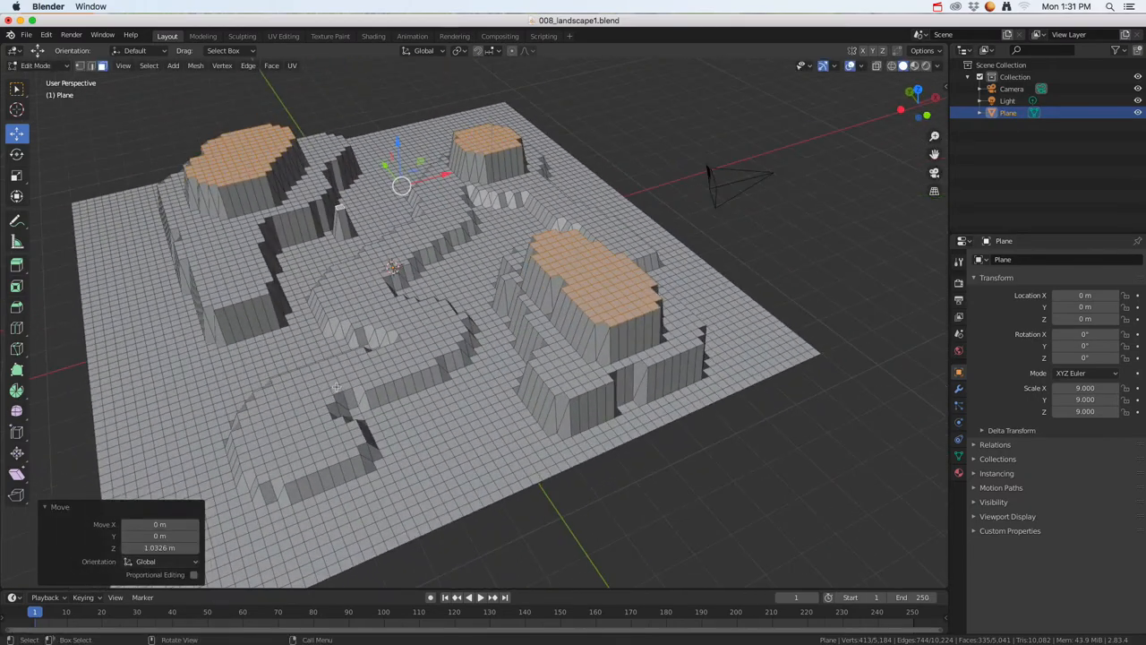
middle_click_drag(413, 450, 472, 443)
key("Tab")
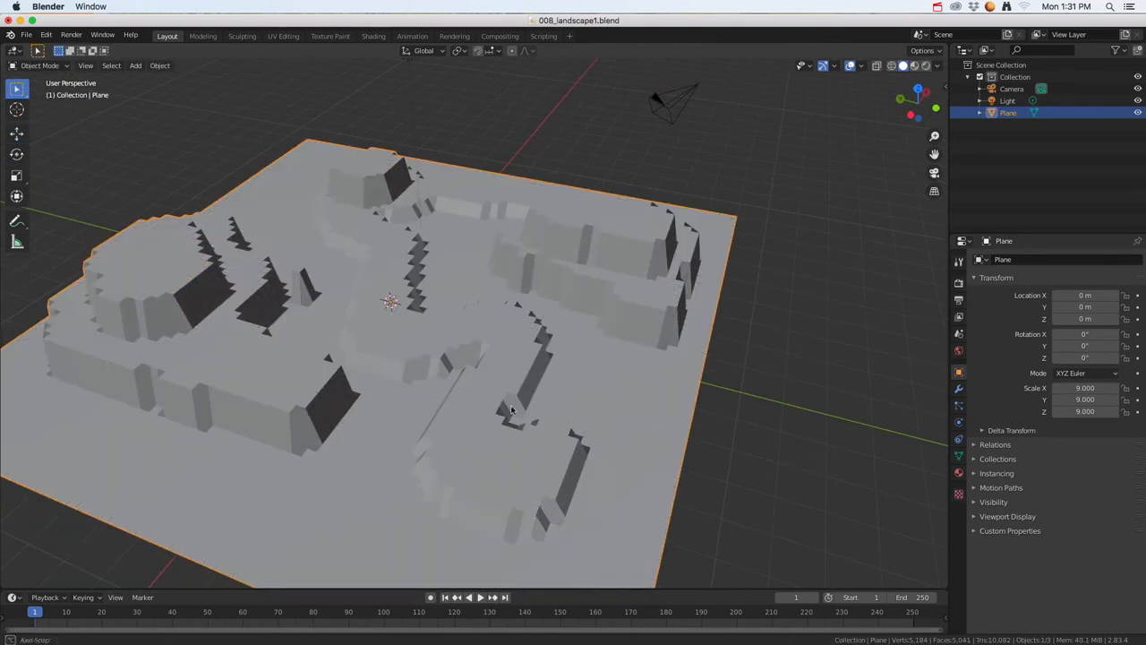
middle_click_drag(510, 405, 451, 408)
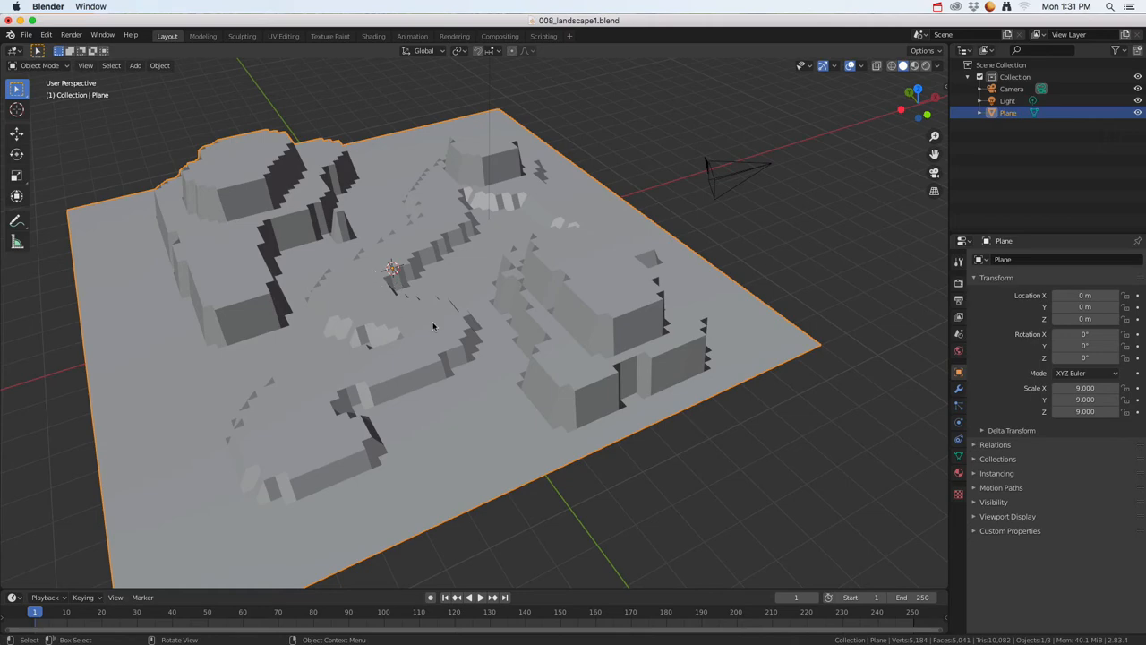
middle_click_drag(435, 328, 459, 336)
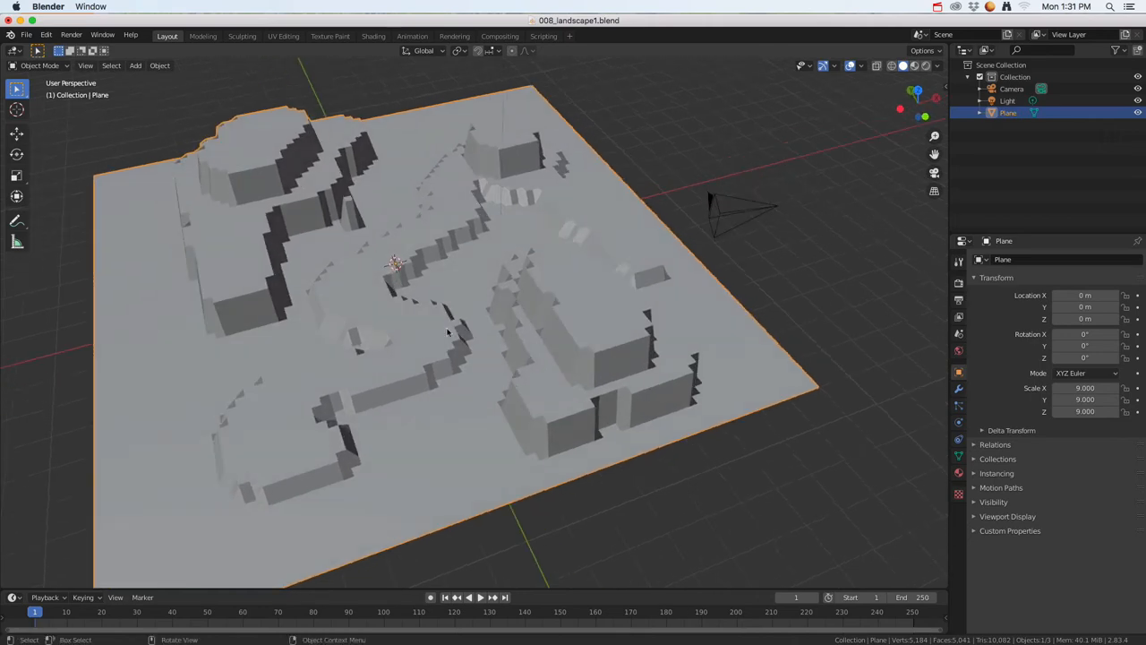
- Switch the viewport to Material Preview shading and add a new material to the terrain plane
left_click(958, 474)
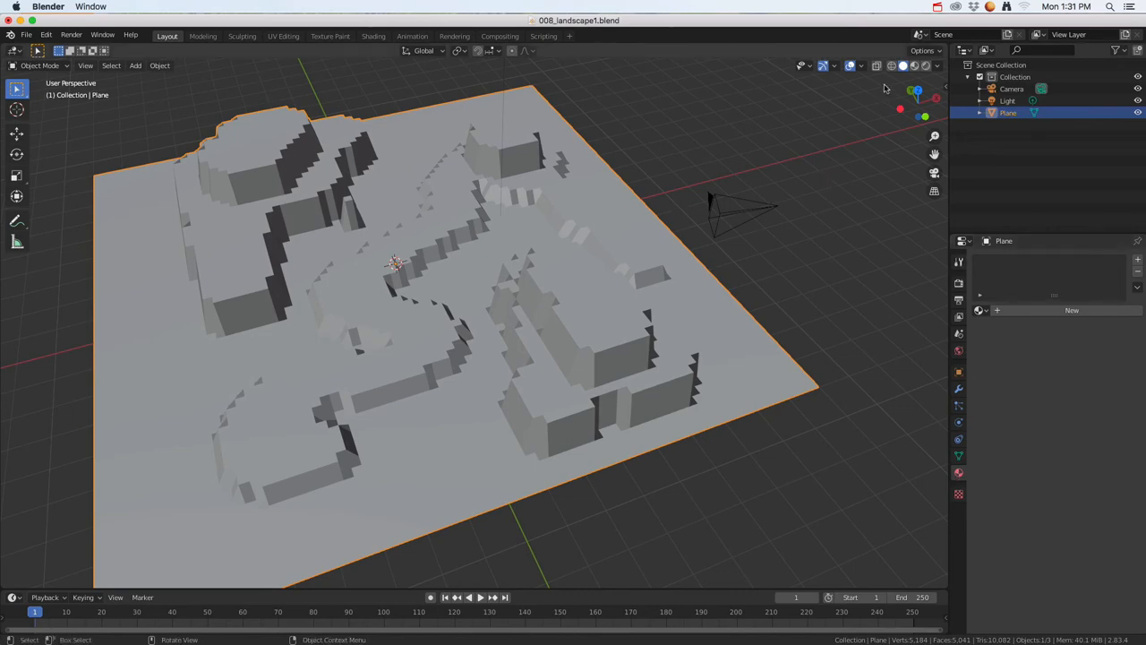
left_click(914, 65)
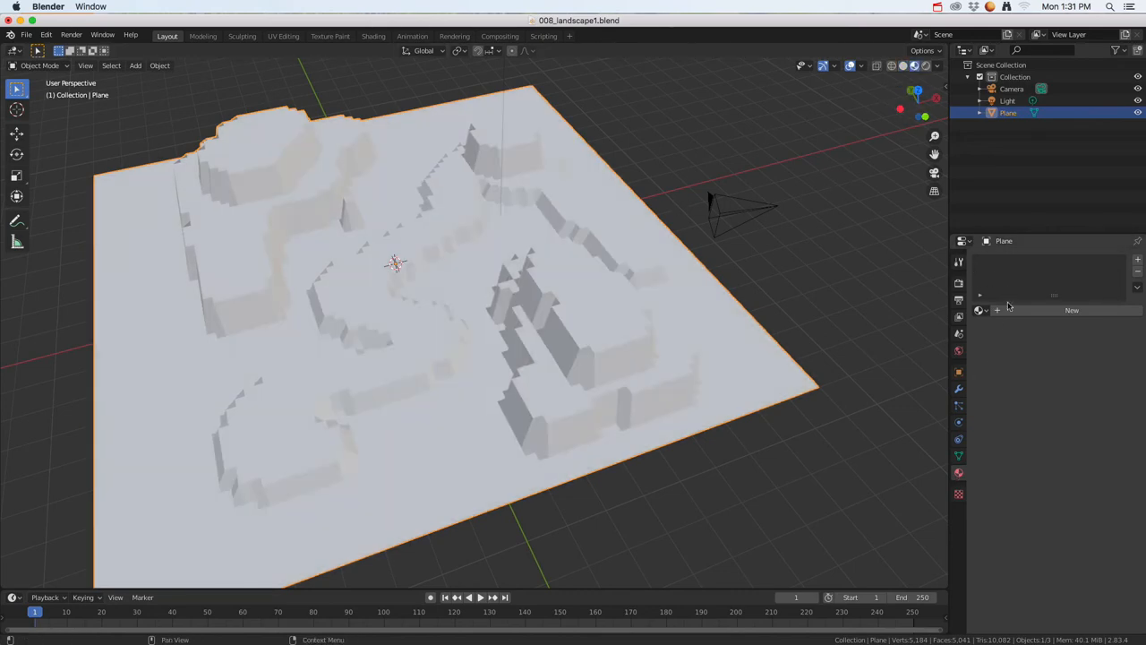
left_click(1071, 309)
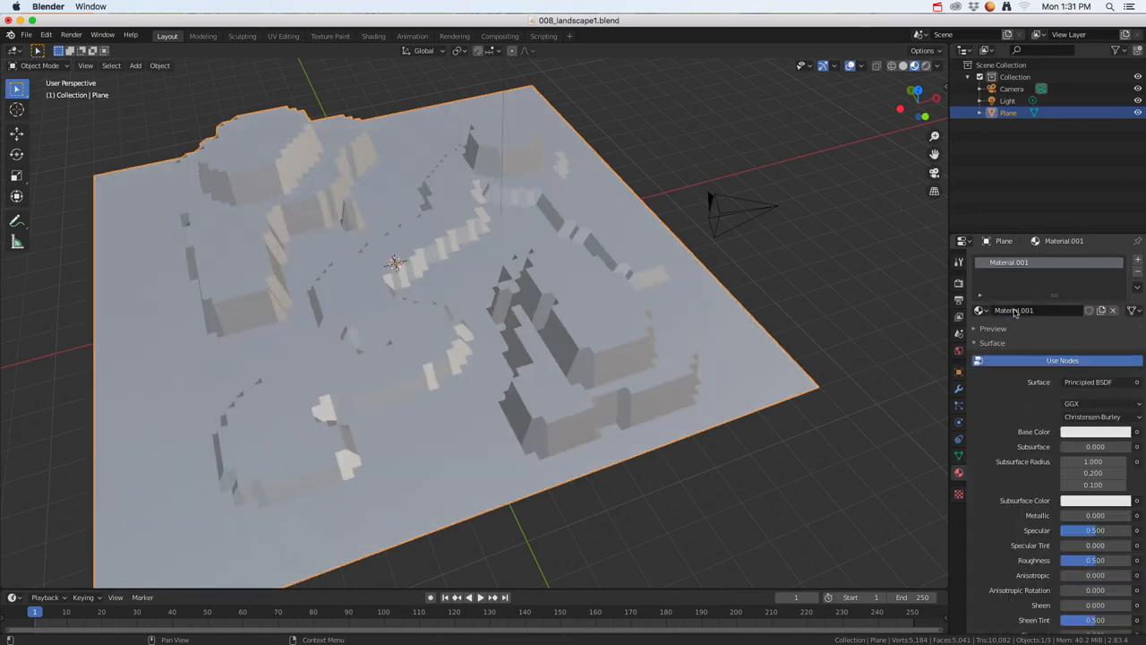
- Set the terrain material's Base Color to a dark green
left_click(1073, 432)
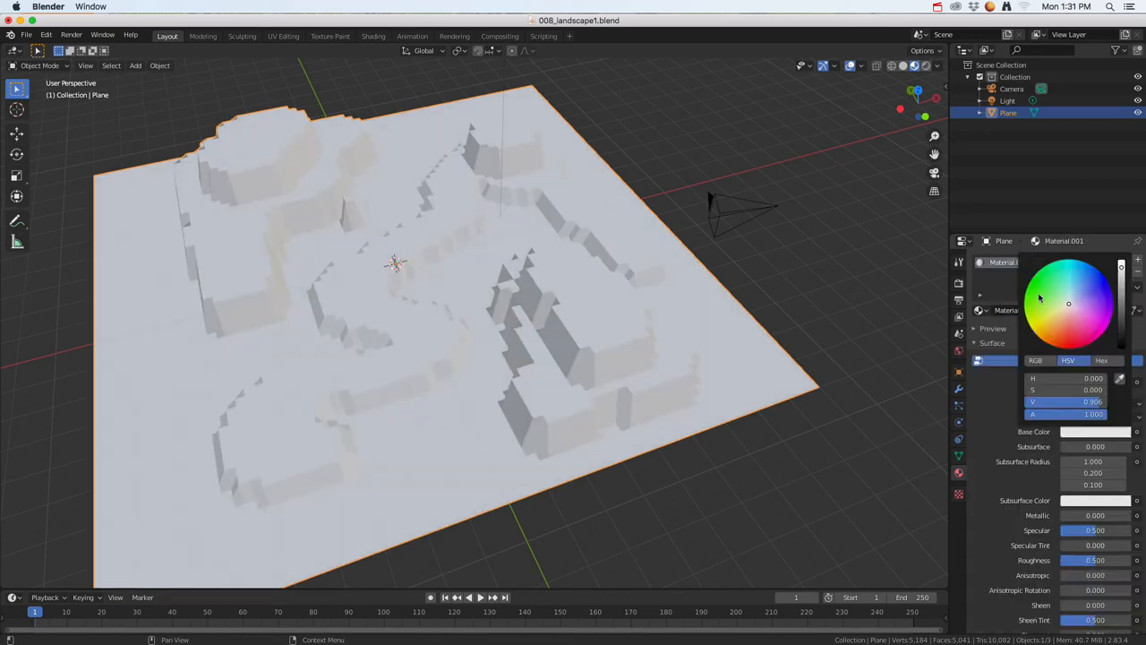
left_click_drag(1039, 298, 1049, 294)
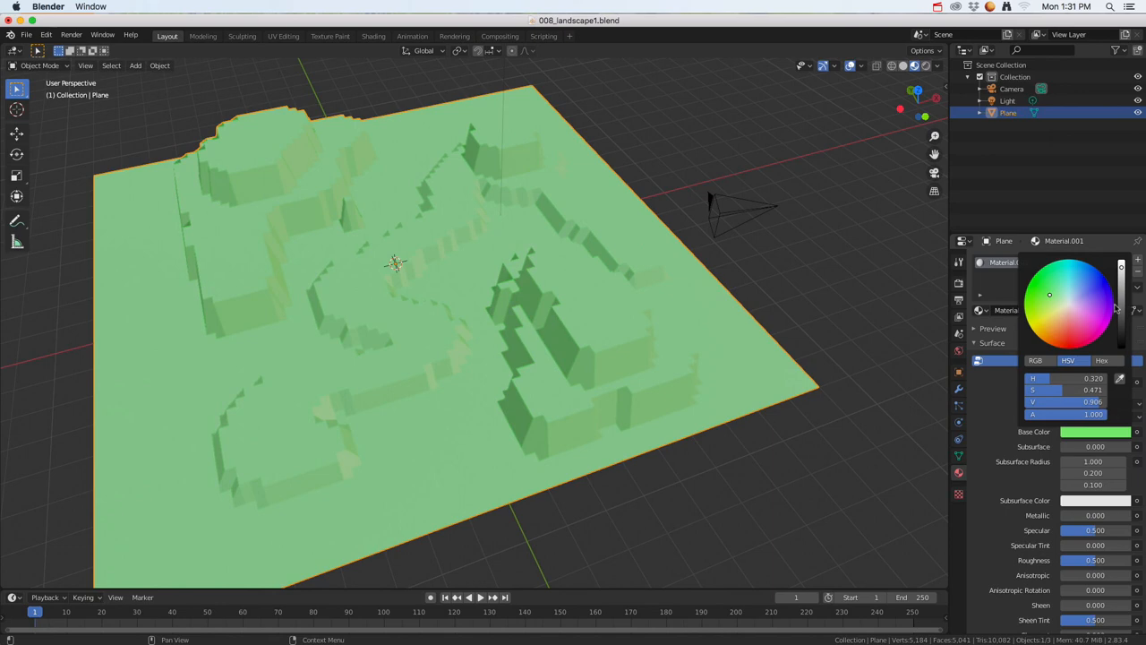
left_click_drag(1116, 309, 1123, 325)
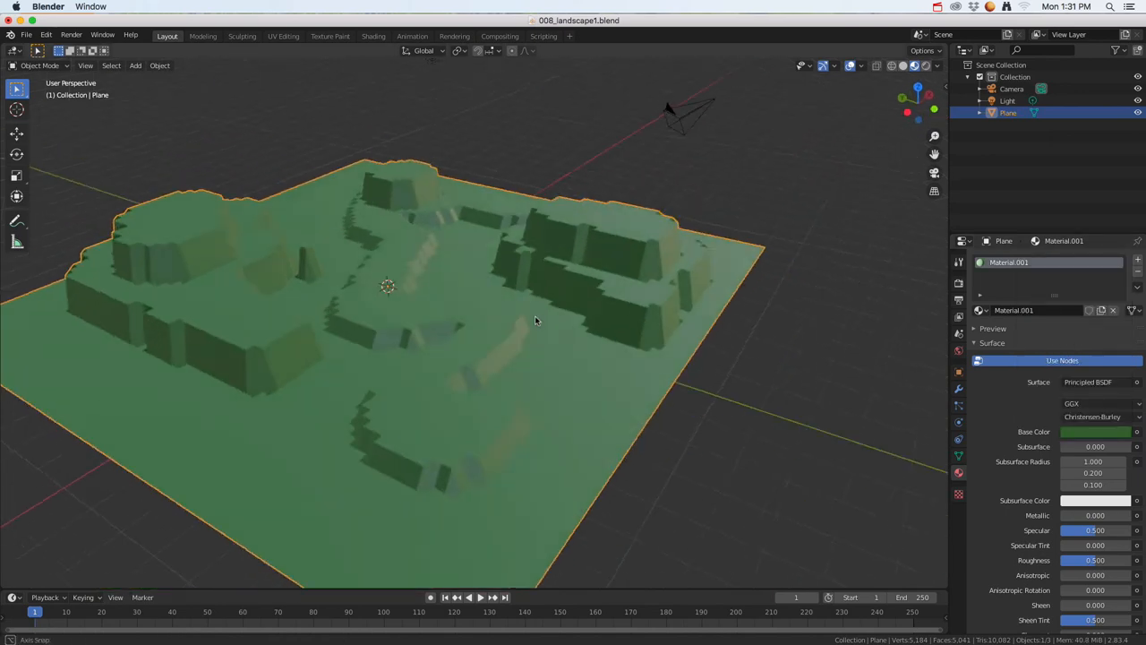